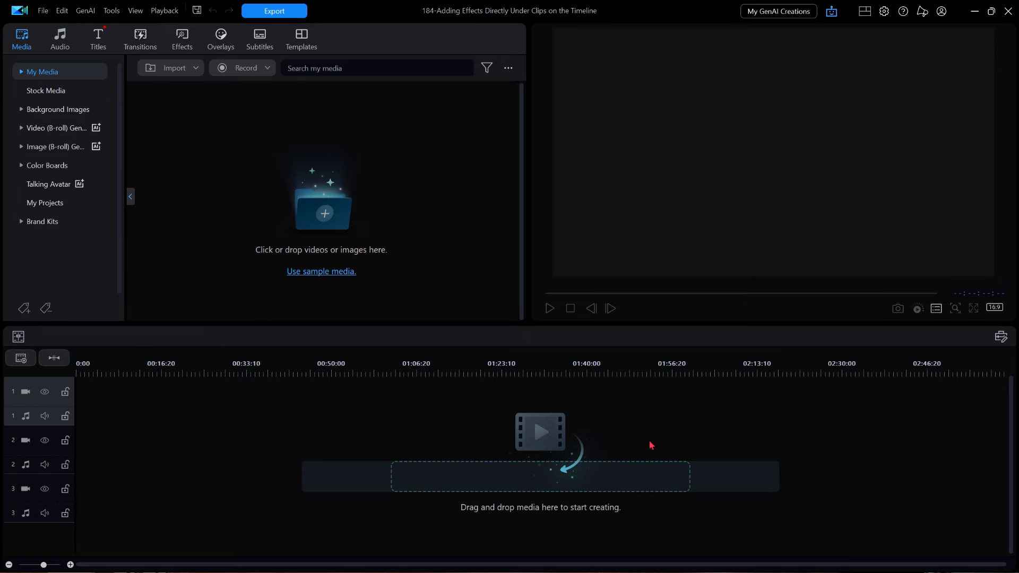
Review the new version's features, including the online notes on adding effects directly below clips on the timeline.
{"action": "left_click", "coordinate": [922, 13]}
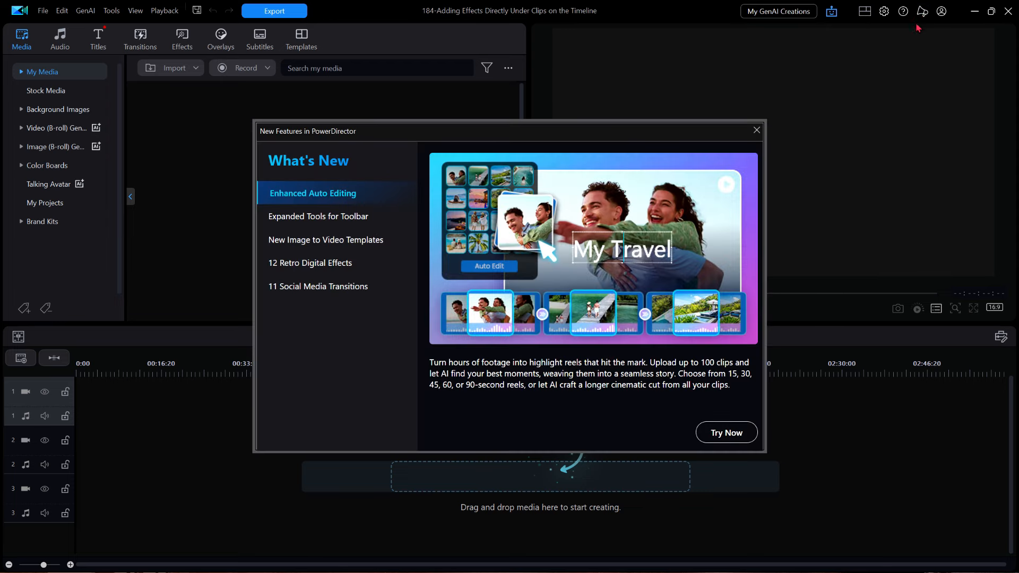
{"action": "left_click", "coordinate": [757, 130]}
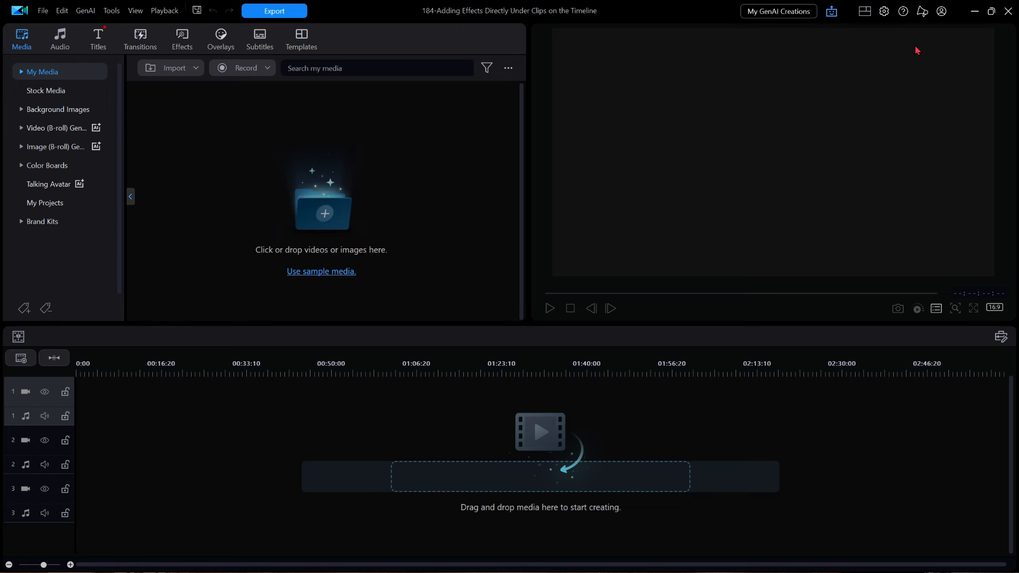
{"action": "left_click", "coordinate": [903, 12]}
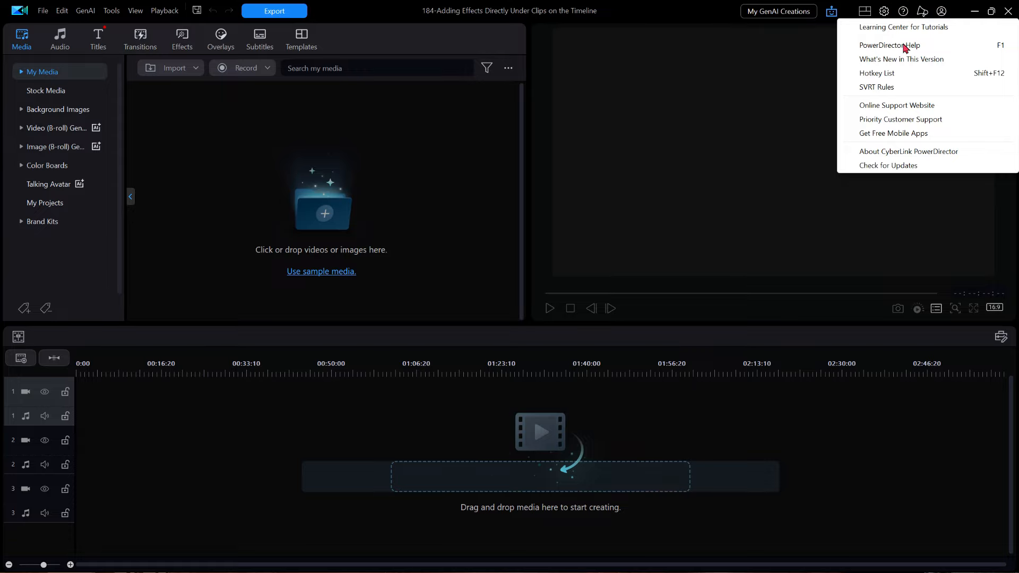
{"action": "left_click", "coordinate": [900, 60]}
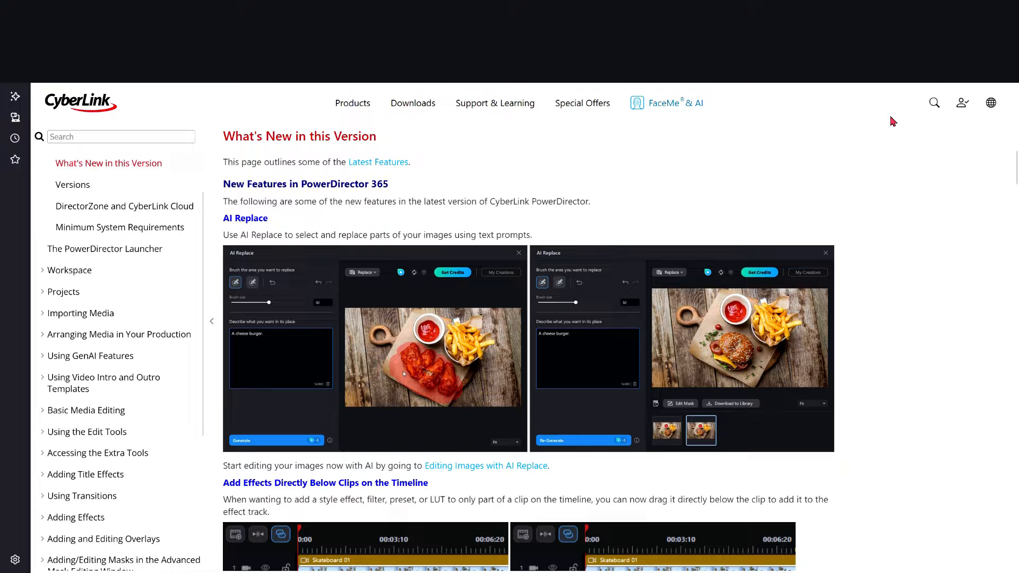
{"action": "scroll", "coordinate": [785, 257], "scroll_direction": "down", "scroll_amount": 5}
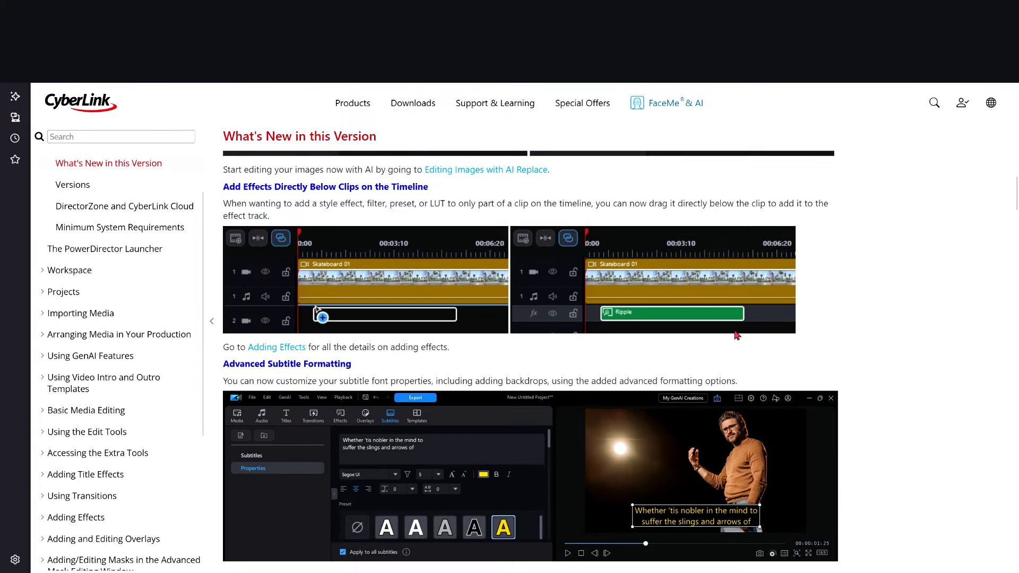
{"action": "scroll", "coordinate": [726, 337], "scroll_direction": "up", "scroll_amount": 2}
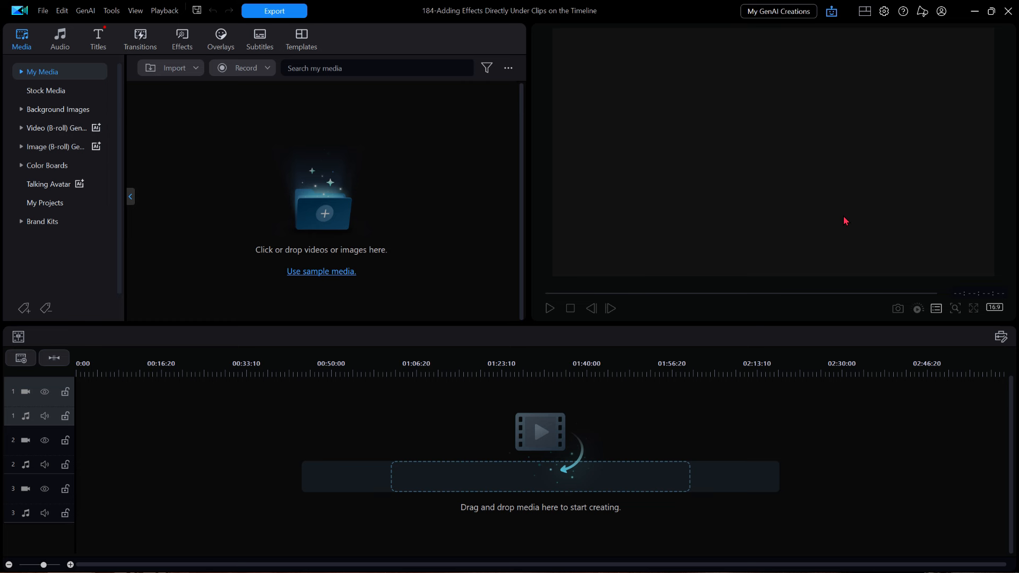
Load the sample media and place Food, Landscape 01 and Skateboard 01 in sequence at the start of video track 1.
{"action": "left_click", "coordinate": [314, 272]}
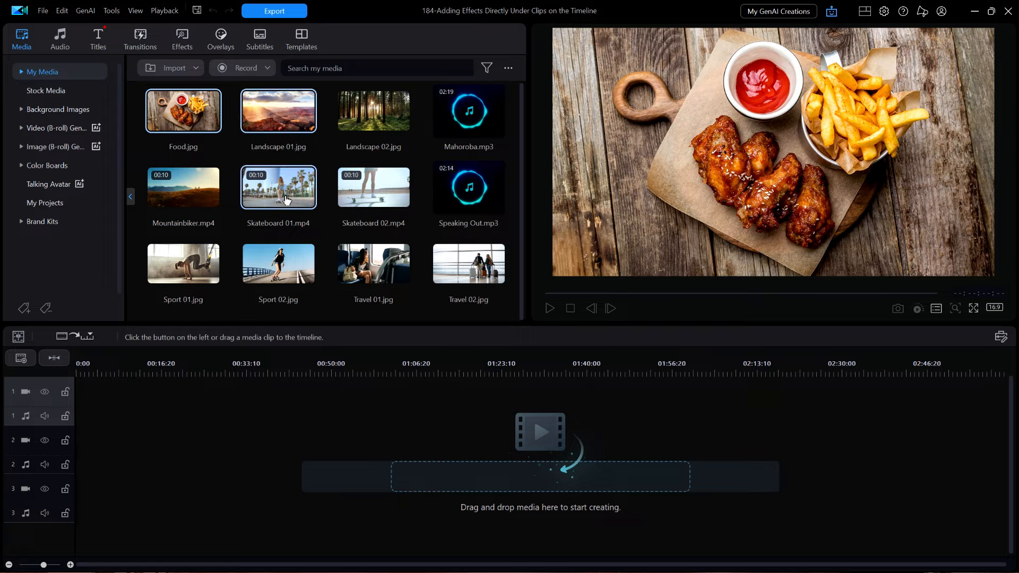
{"action": "left_click_drag", "start_coordinate": [286, 200], "coordinate": [80, 409]}
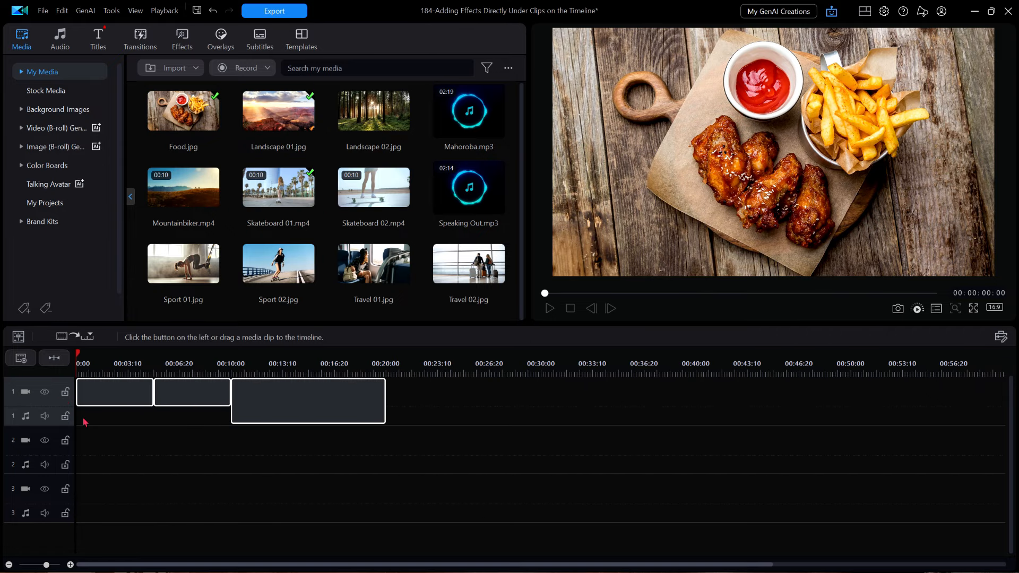
{"action": "left_click_drag", "start_coordinate": [348, 358], "coordinate": [723, 357]}
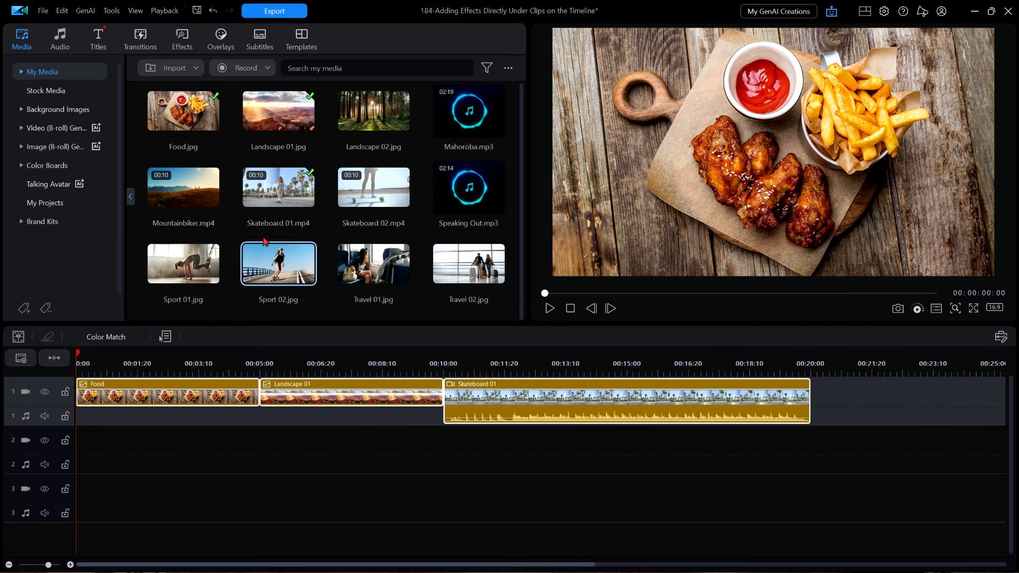
Add the Back Light effect from the Light video effects directly below track 1, spanning the Food and Landscape 01 clips.
{"action": "left_click", "coordinate": [190, 45]}
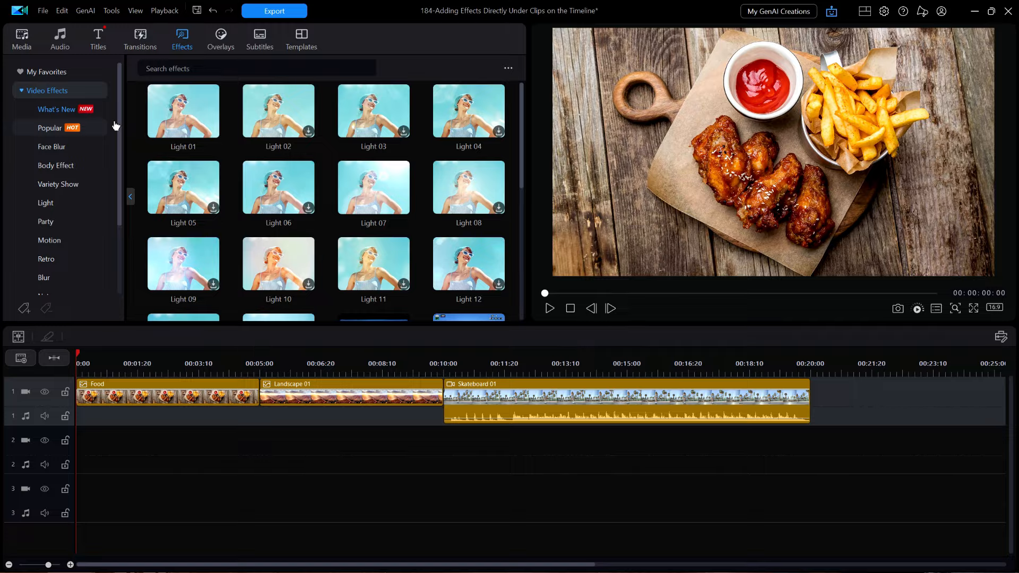
{"action": "left_click", "coordinate": [50, 166]}
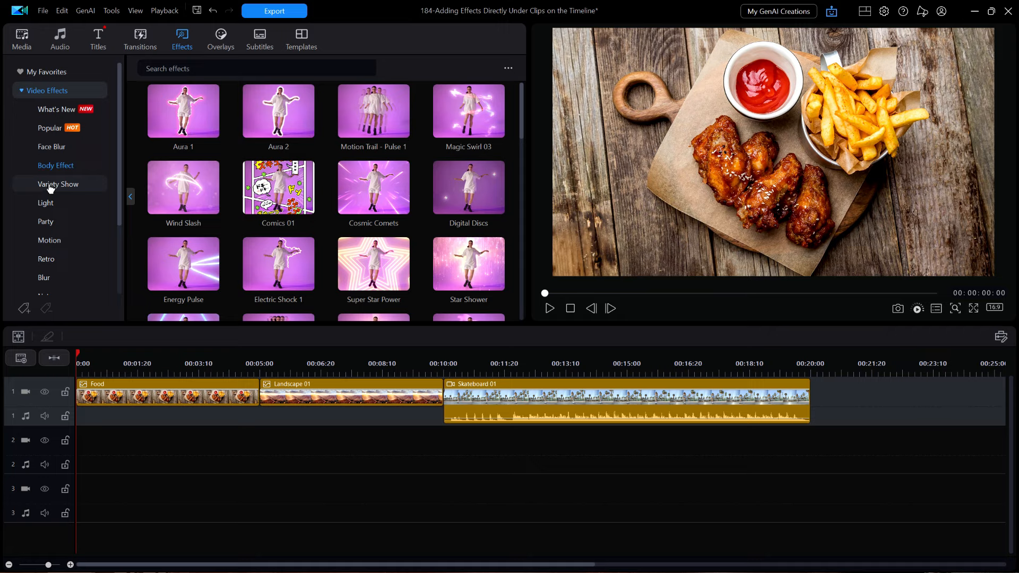
{"action": "left_click", "coordinate": [49, 186]}
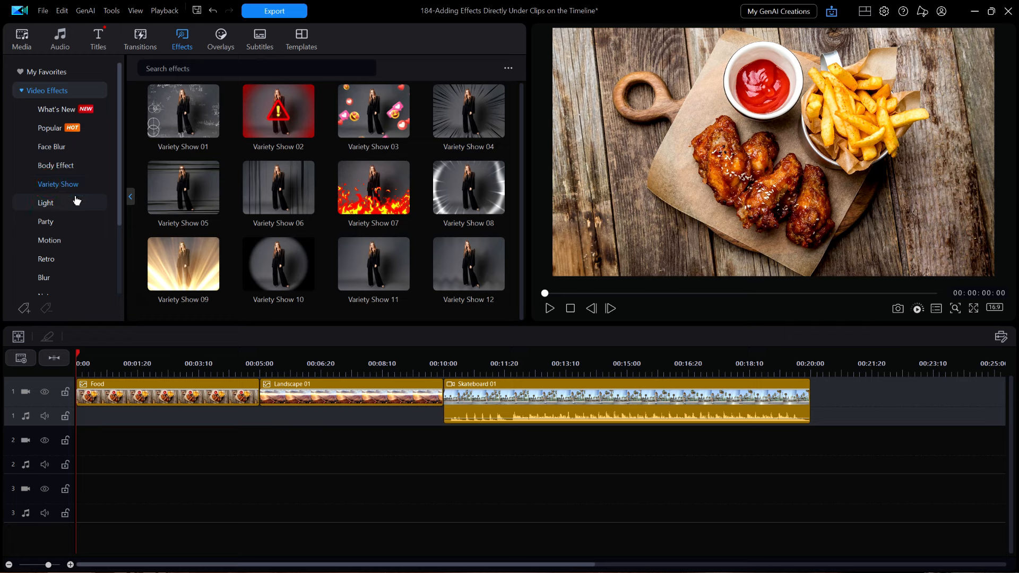
{"action": "left_click", "coordinate": [46, 206]}
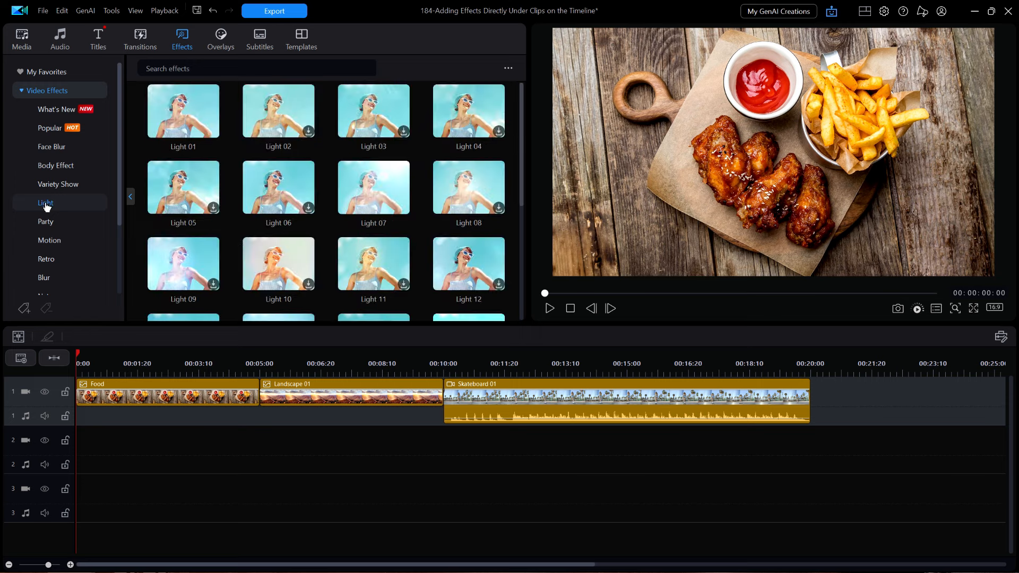
{"action": "scroll", "coordinate": [469, 228], "scroll_direction": "down", "scroll_amount": 5}
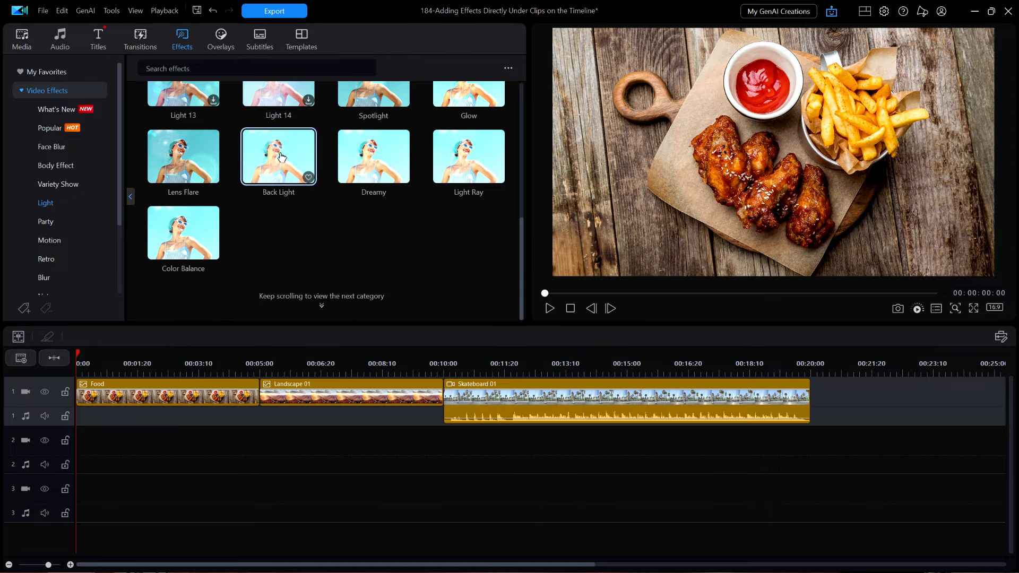
{"action": "left_click_drag", "start_coordinate": [281, 157], "coordinate": [186, 385]}
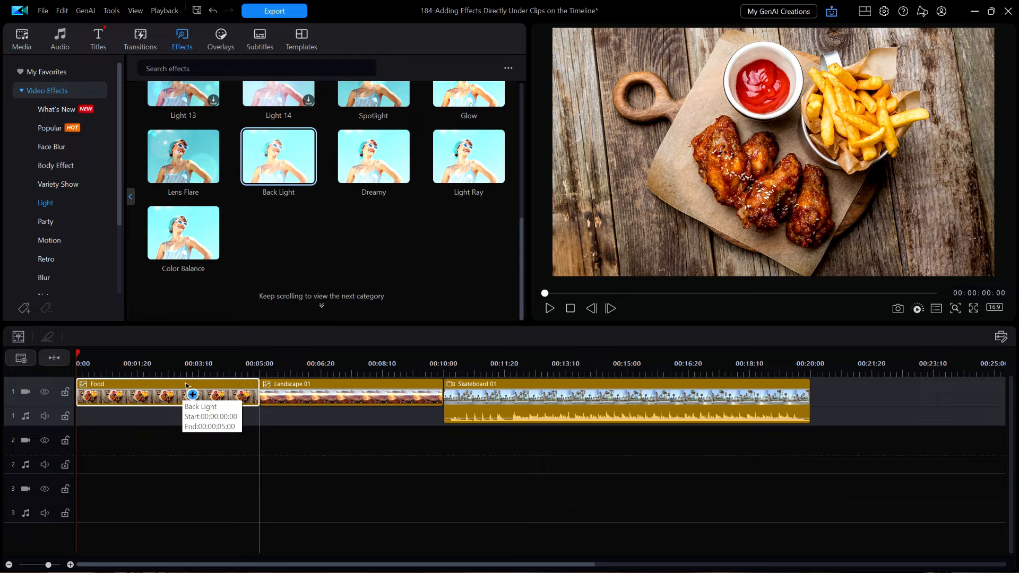
{"action": "left_click_drag", "start_coordinate": [186, 384], "coordinate": [184, 388]}
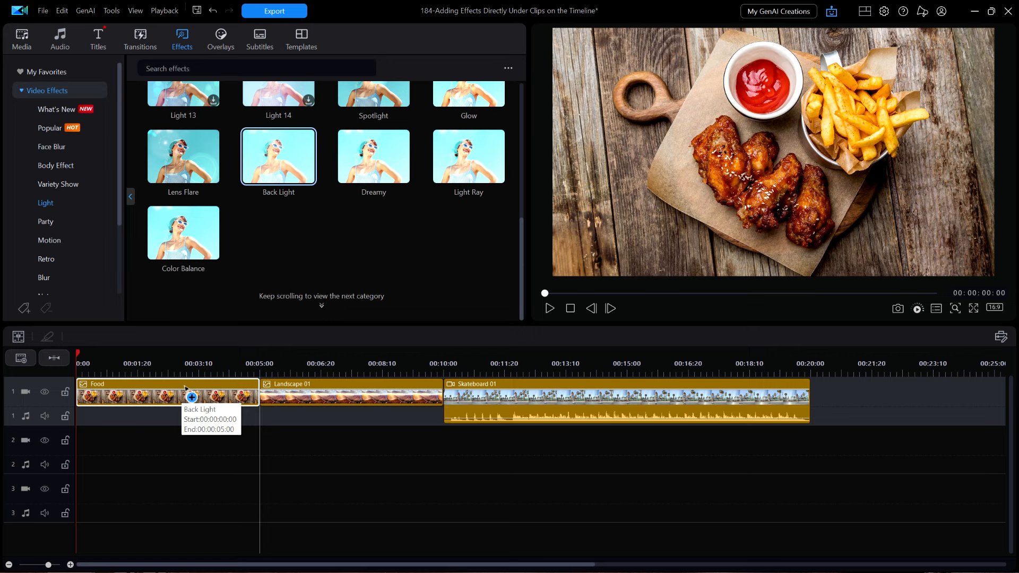
{"action": "left_click_drag", "start_coordinate": [185, 387], "coordinate": [173, 427]}
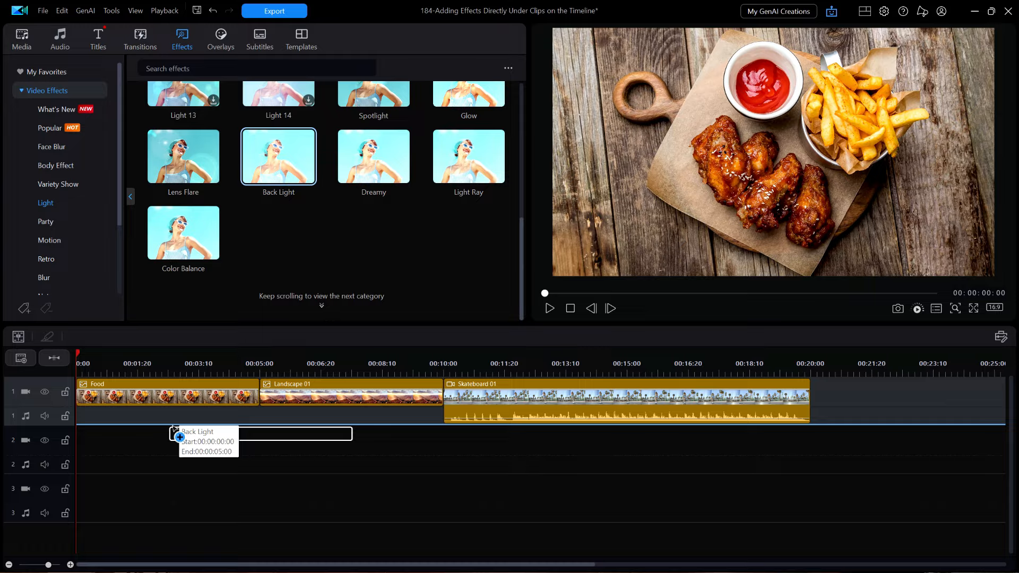
{"action": "left_click_drag", "start_coordinate": [173, 426], "coordinate": [173, 426]}
{"action": "left_click_drag", "start_coordinate": [173, 427], "coordinate": [174, 426]}
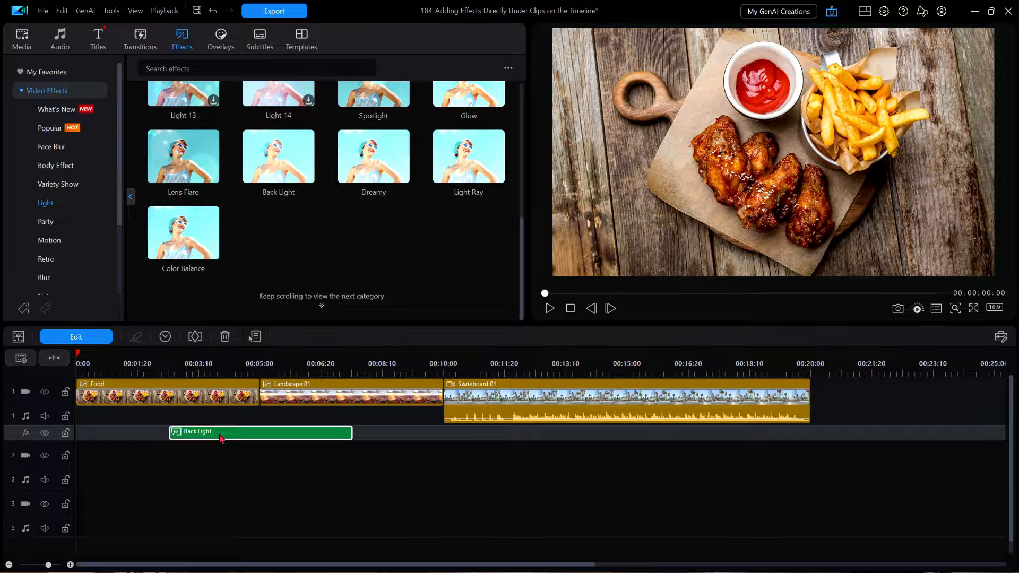
Move the Back Light effect to the start of the Food clip and shorten it to 00:00:02:05 using Trim Only.
{"action": "left_click_drag", "start_coordinate": [237, 434], "coordinate": [128, 440]}
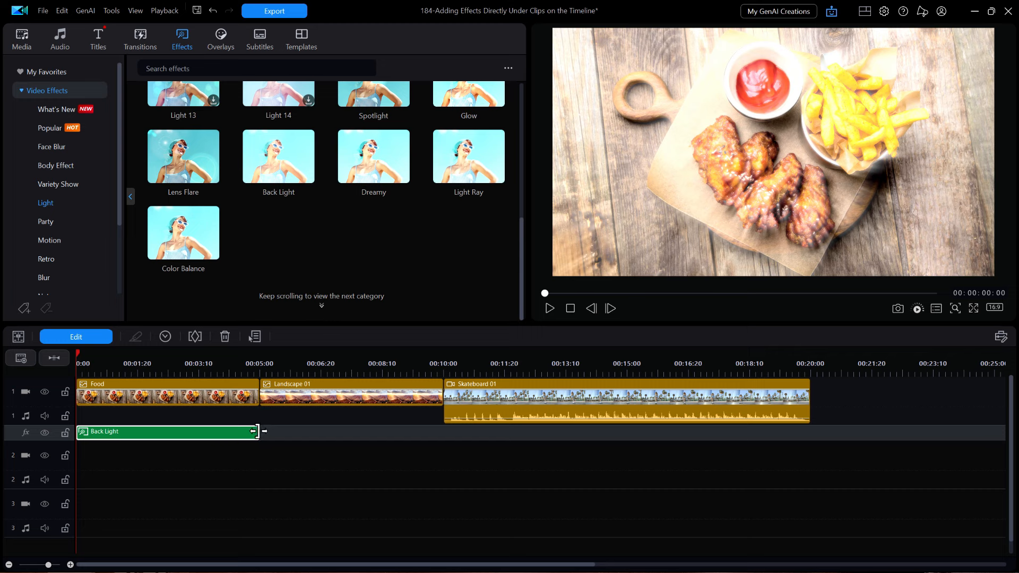
{"action": "left_click_drag", "start_coordinate": [257, 431], "coordinate": [154, 432]}
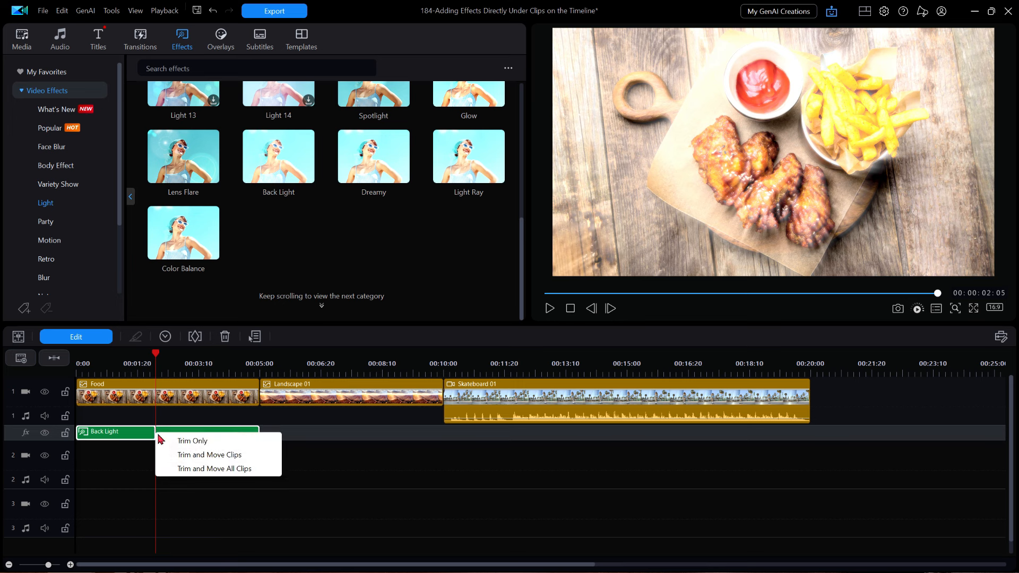
{"action": "left_click", "coordinate": [190, 441]}
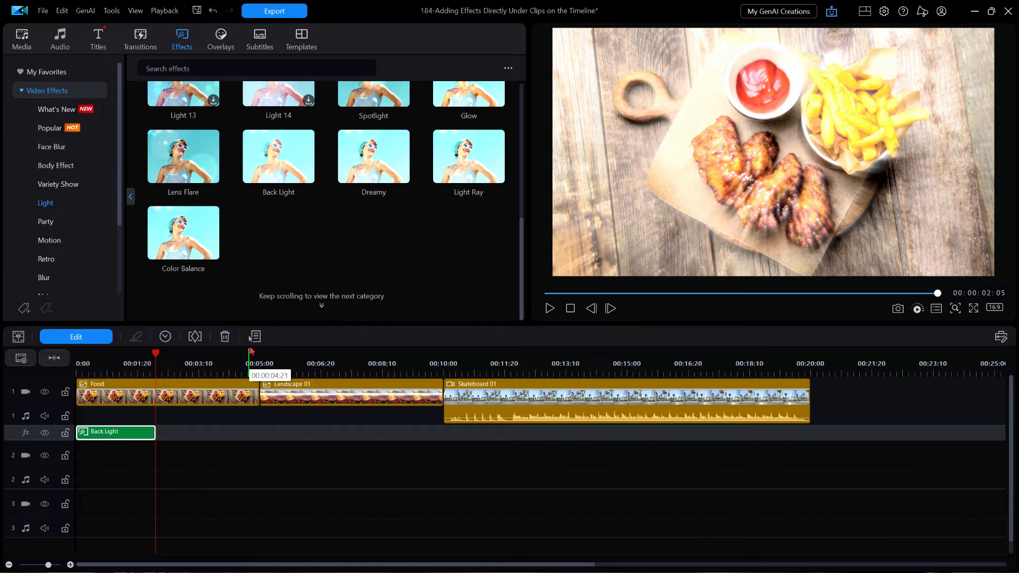
Add a second Back Light effect aligned with the start of Landscape 01 and shorten it to 00:00:02:10.
{"action": "left_click_drag", "start_coordinate": [271, 155], "coordinate": [256, 433]}
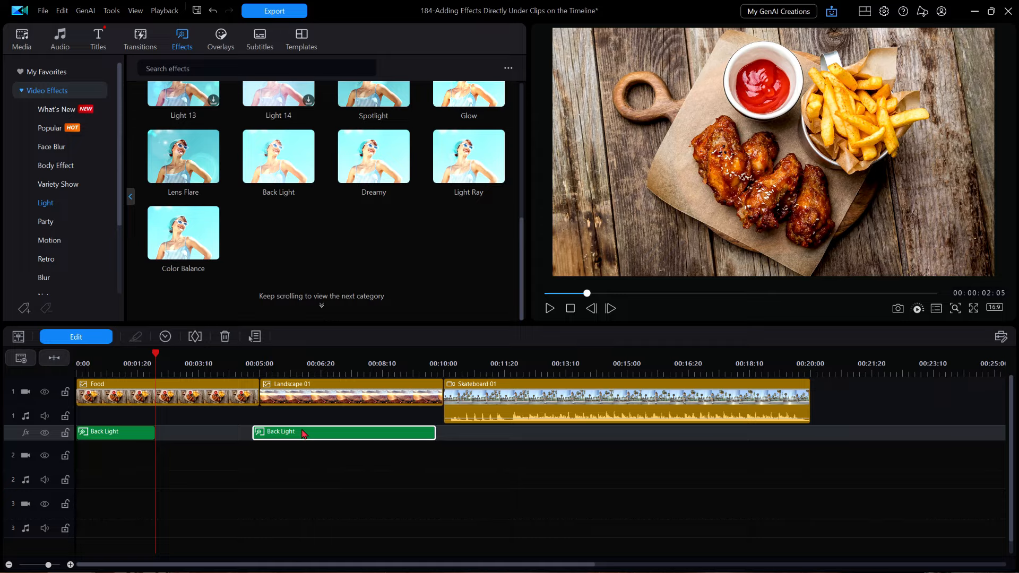
{"action": "left_click_drag", "start_coordinate": [304, 433], "coordinate": [311, 437]}
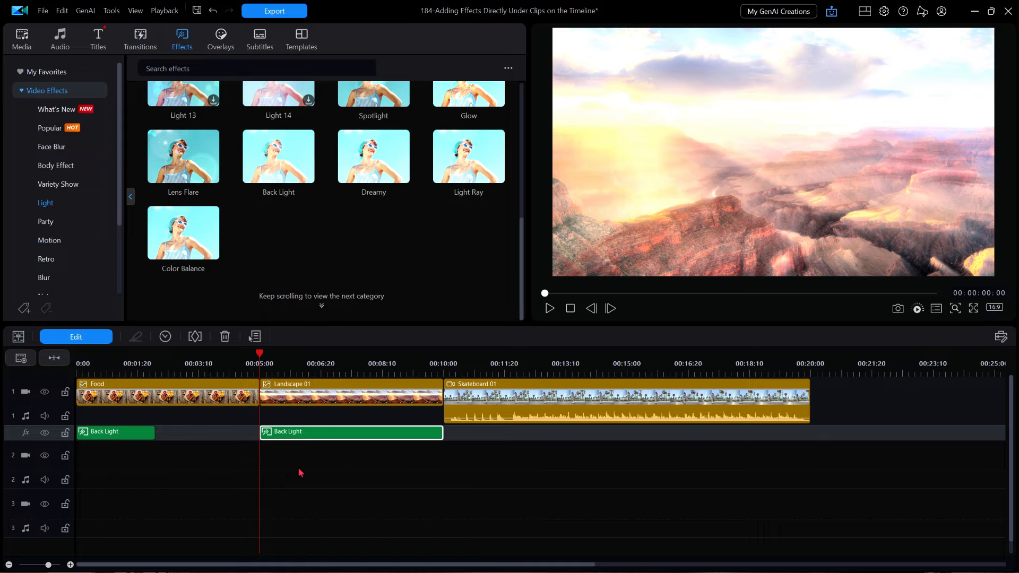
{"action": "left_click_drag", "start_coordinate": [443, 433], "coordinate": [345, 438]}
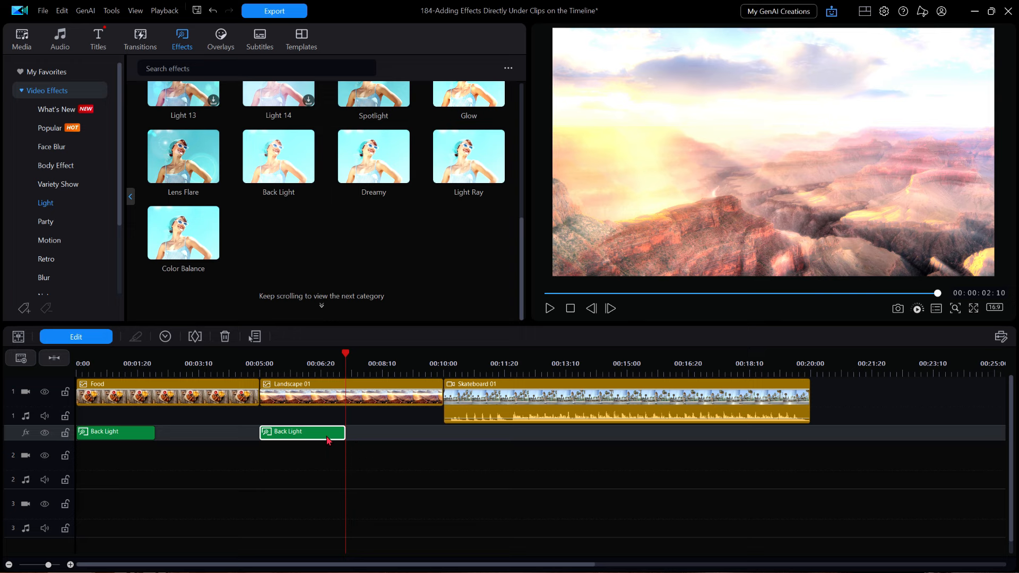
Play the timeline from the beginning to preview the Back Light effects on Food and Landscape 01.
{"action": "left_click", "coordinate": [294, 461]}
{"action": "key", "text": "Home"}
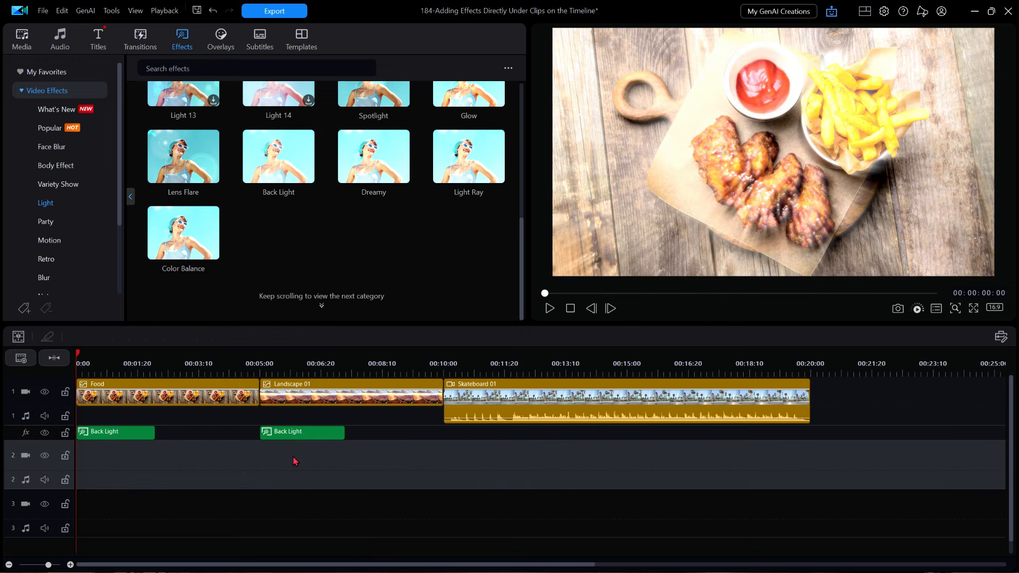
{"action": "key", "text": "space"}
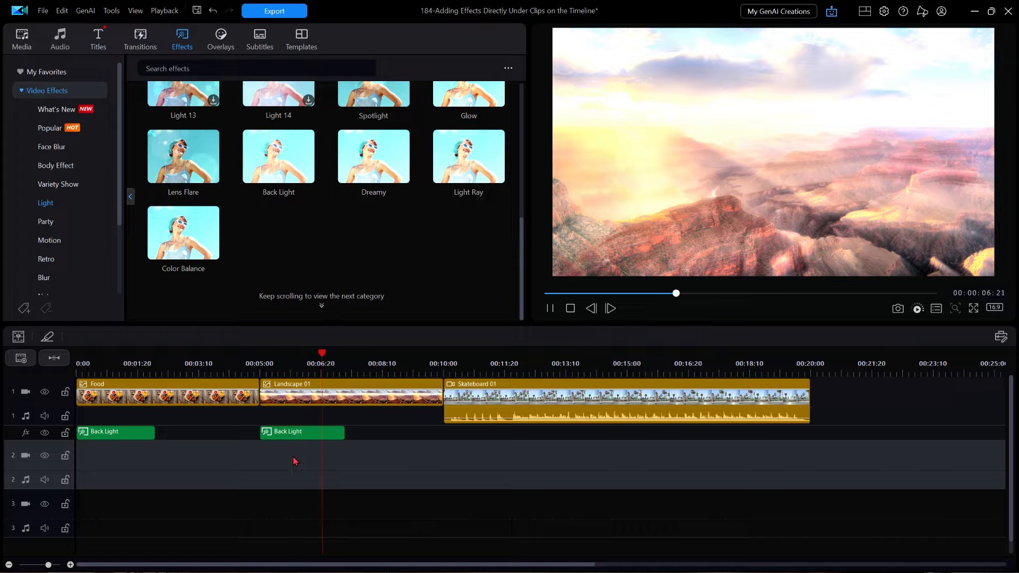
{"action": "left_click", "coordinate": [389, 351]}
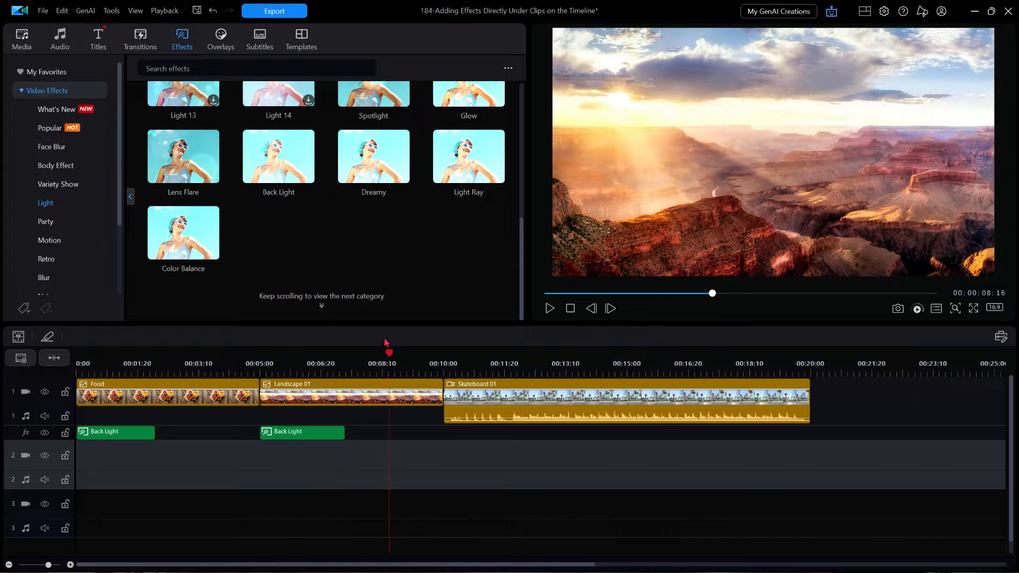
{"action": "left_click_drag", "start_coordinate": [389, 351], "coordinate": [373, 369]}
Add a Back Light effect below Skateboard 01 and move it onto the existing effect track, starting at 00:00:13:18.
{"action": "left_click_drag", "start_coordinate": [277, 152], "coordinate": [581, 429]}
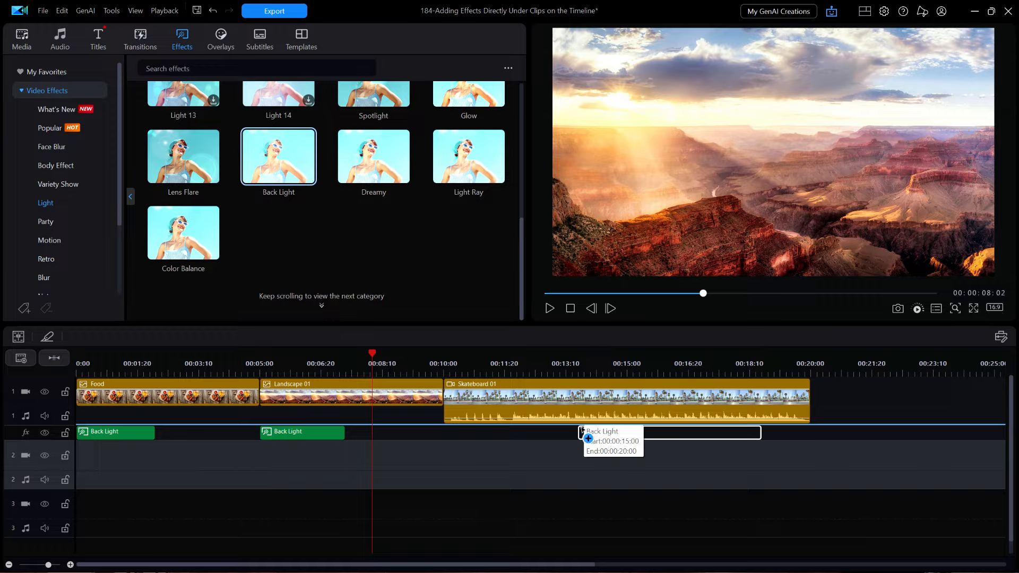
{"action": "left_click_drag", "start_coordinate": [582, 428], "coordinate": [581, 429]}
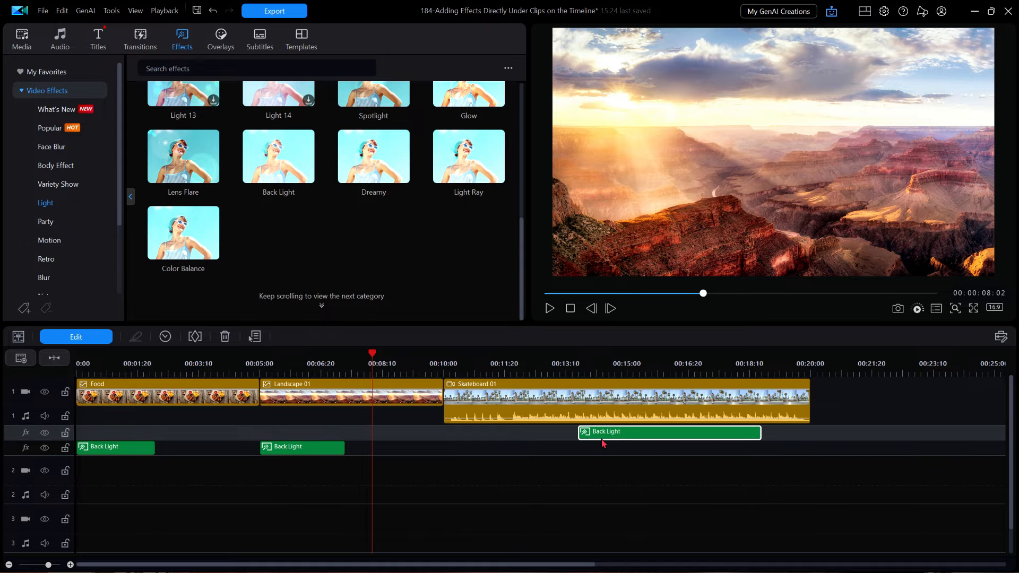
{"action": "left_click_drag", "start_coordinate": [607, 434], "coordinate": [603, 452]}
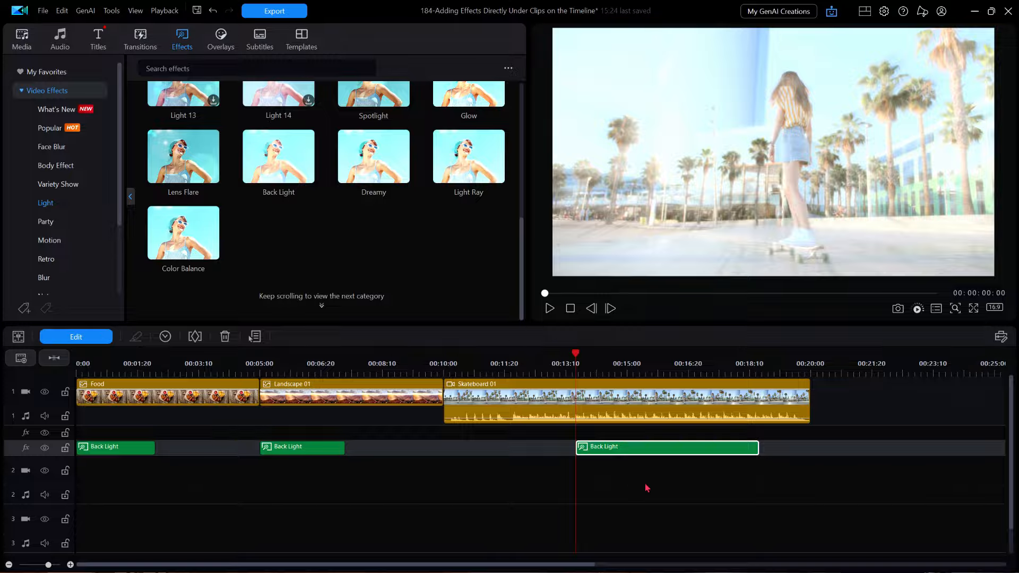
Remove the empty effect track directly beneath track 1.
{"action": "left_click", "coordinate": [800, 436]}
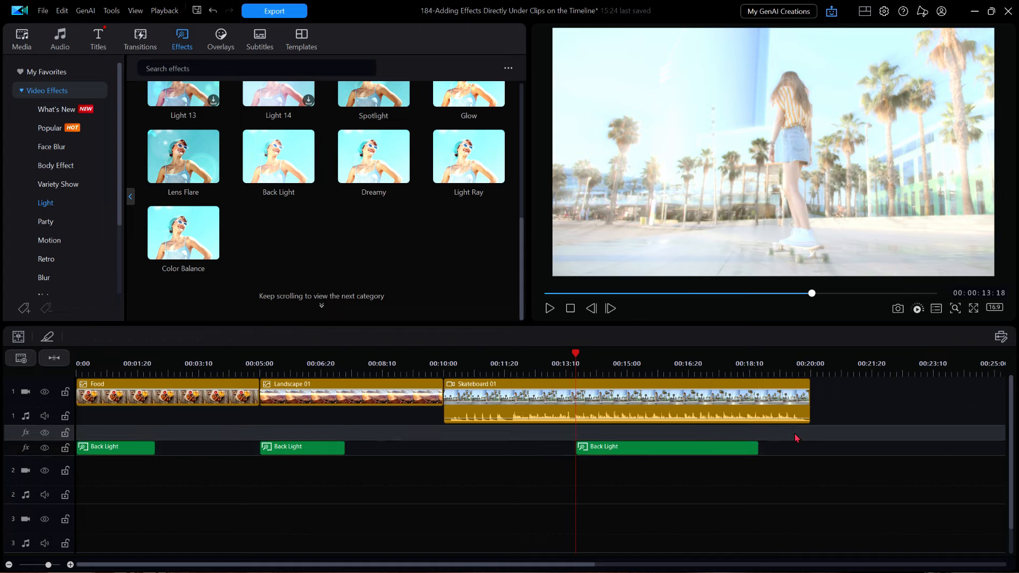
{"action": "right_click", "coordinate": [796, 438]}
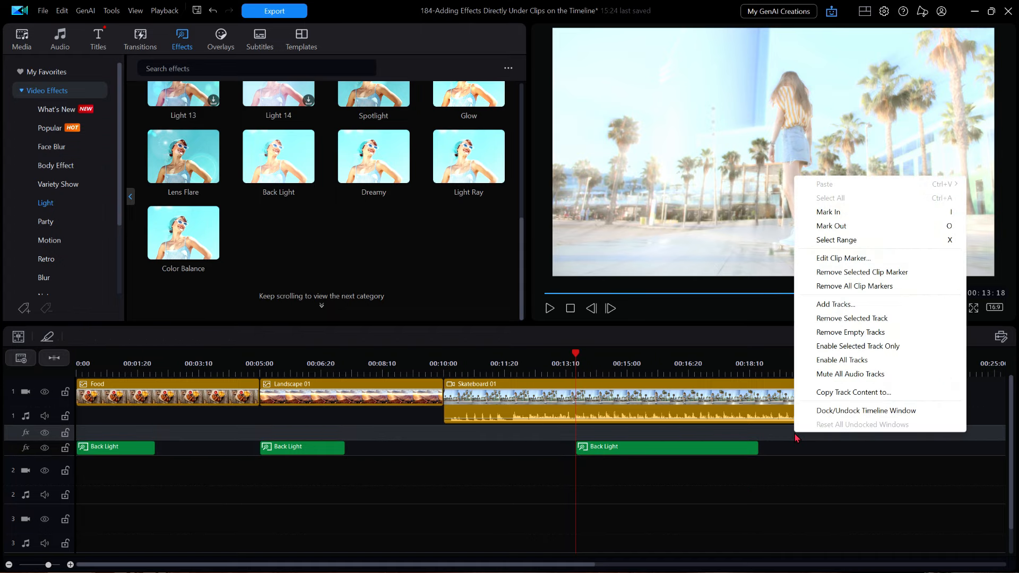
{"action": "left_click", "coordinate": [840, 319]}
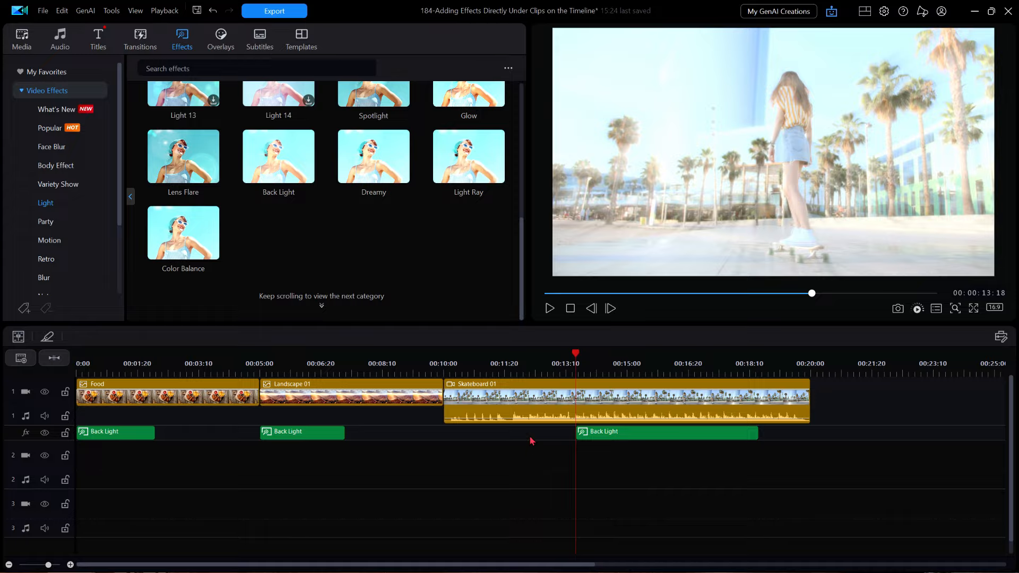
Close PowerDirector without saving the project changes.
{"action": "left_click", "coordinate": [1008, 12]}
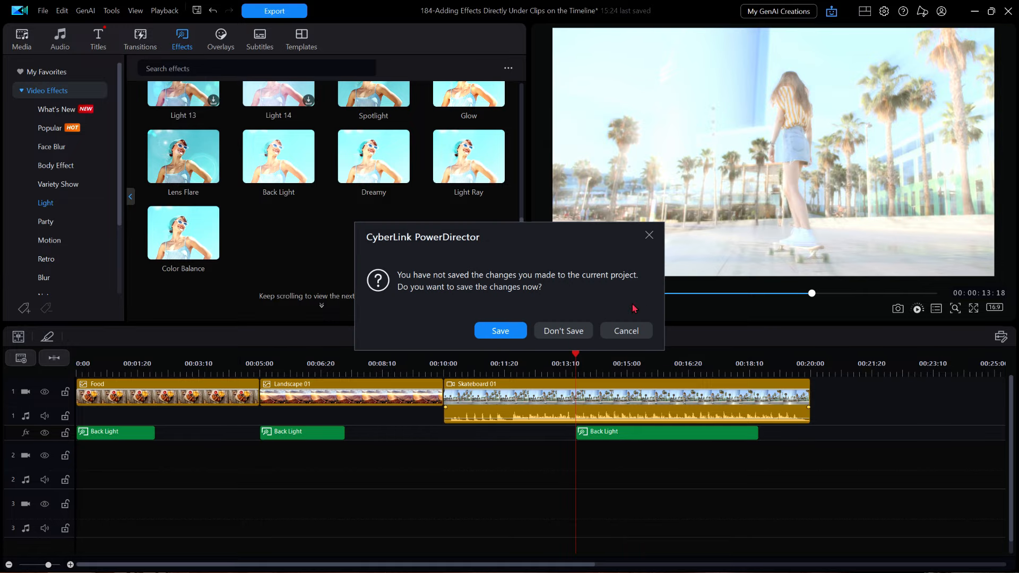
{"action": "left_click", "coordinate": [558, 334]}
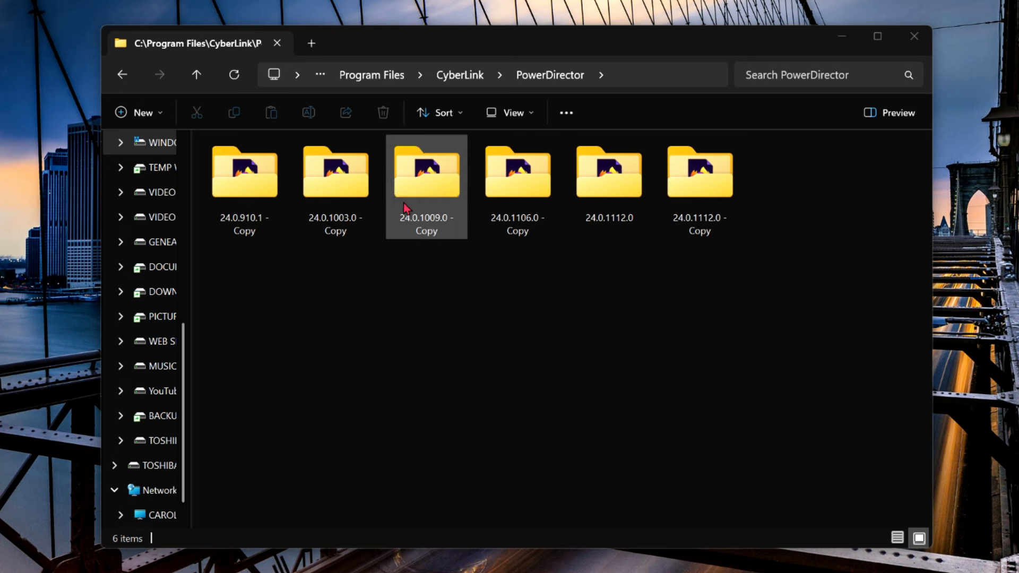
Launch PDR.exe from the 24.0.1003.0 - Copy folder and check the program's version information.
{"action": "double_click", "coordinate": [335, 189]}
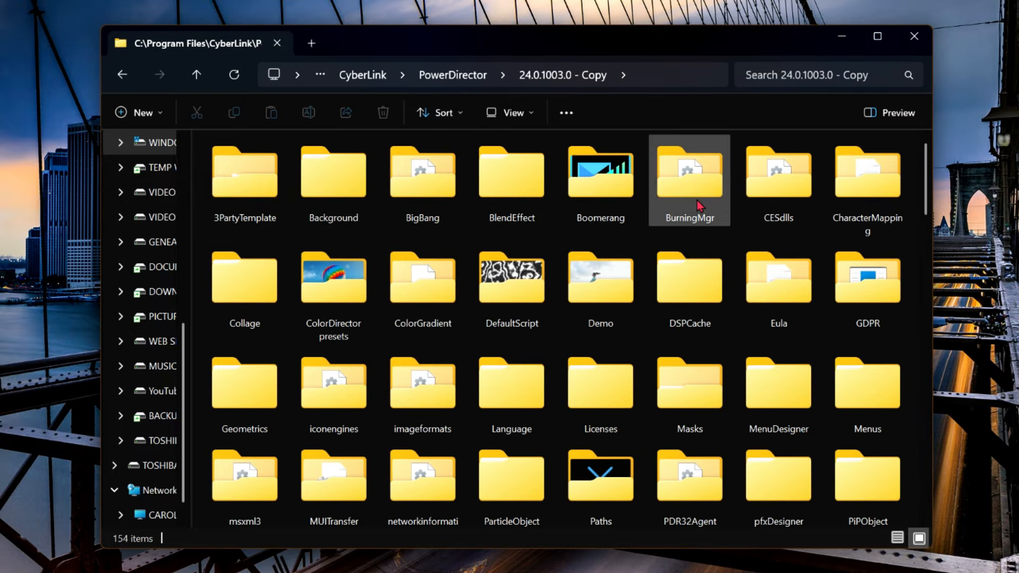
{"action": "scroll", "coordinate": [748, 324], "scroll_direction": "down", "scroll_amount": 20}
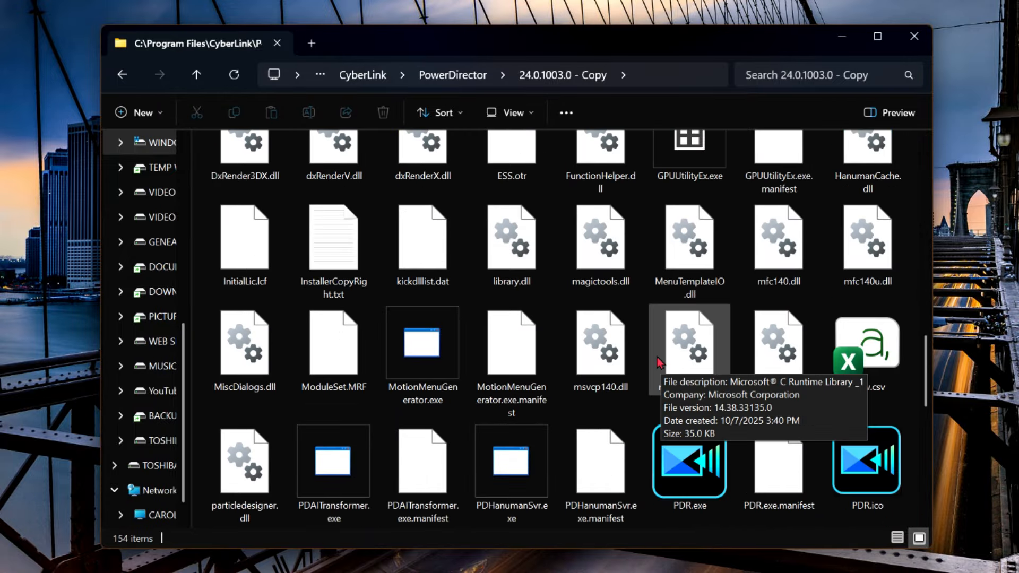
{"action": "scroll", "coordinate": [650, 361], "scroll_direction": "down", "scroll_amount": 3}
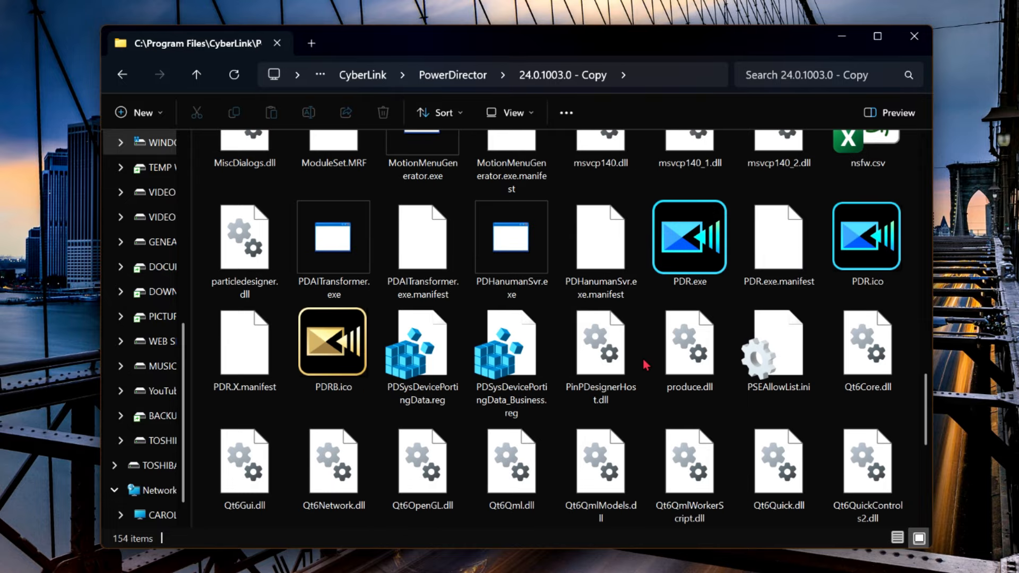
{"action": "left_click", "coordinate": [698, 254]}
{"action": "double_click", "coordinate": [698, 255]}
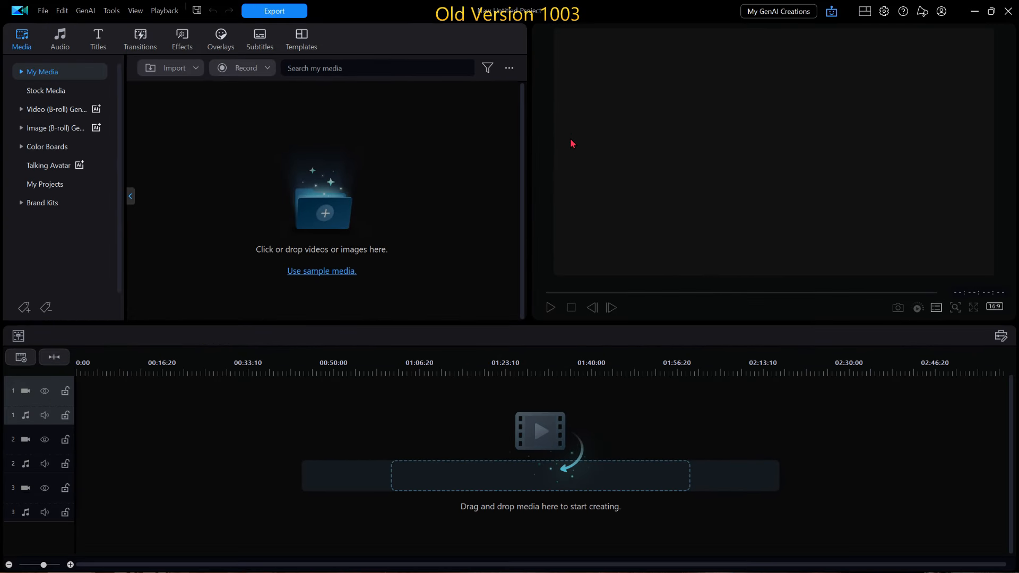
{"action": "left_click", "coordinate": [18, 11]}
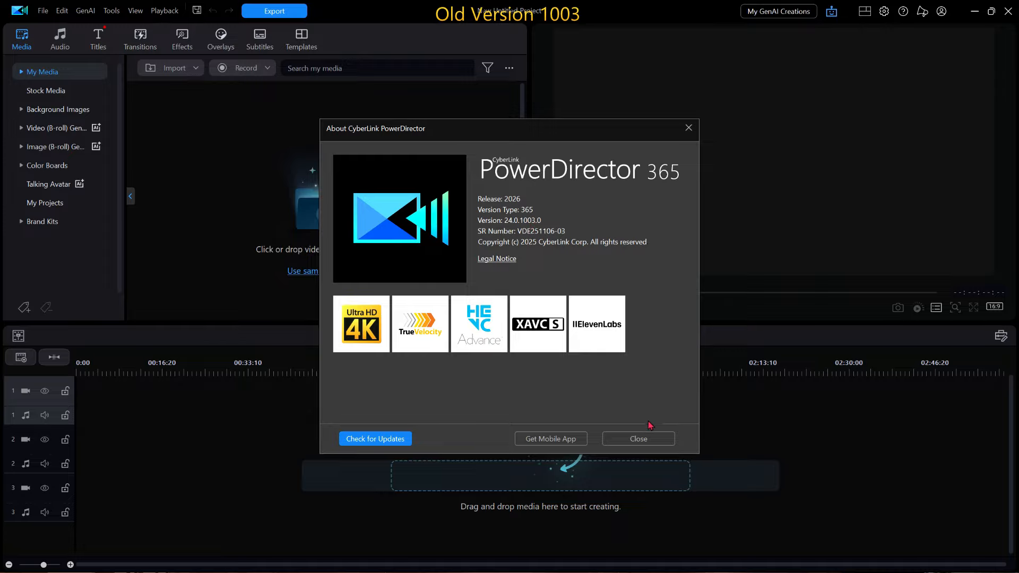
{"action": "left_click", "coordinate": [643, 438]}
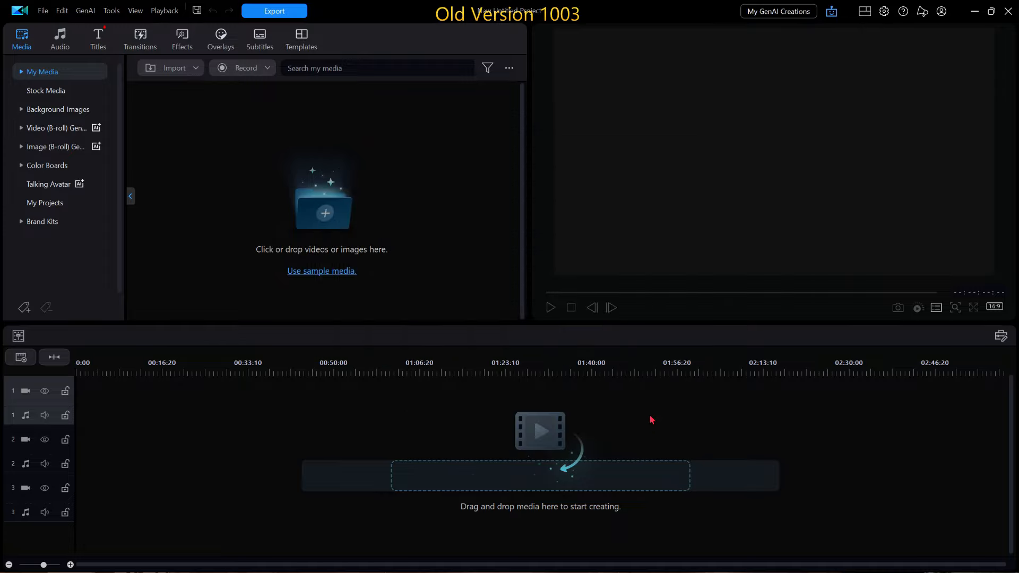
Load the sample media and place Food, Landscape 01 and Skateboard 01 on track 1, with the timeline scale enlarged.
{"action": "left_click", "coordinate": [333, 271]}
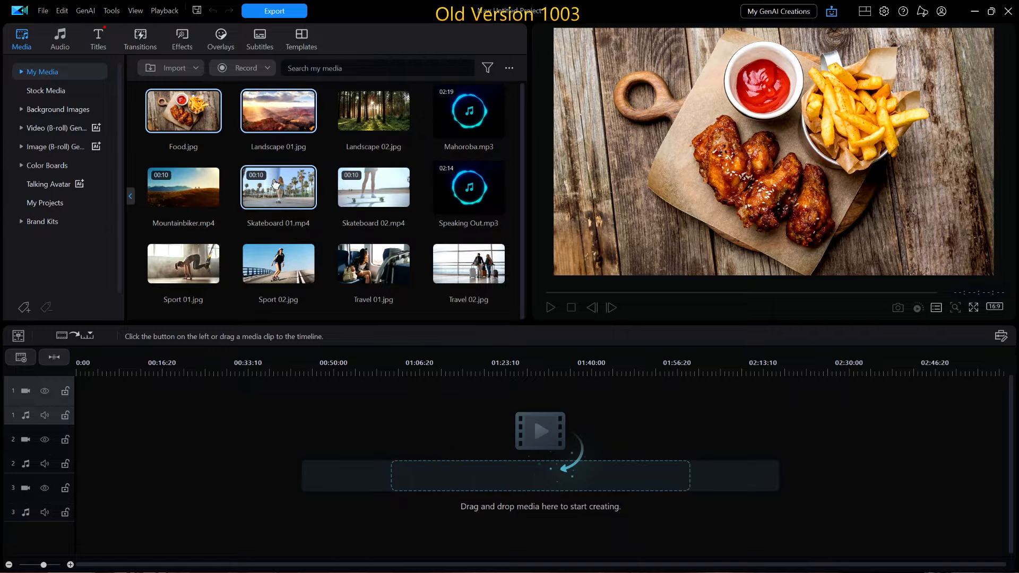
{"action": "left_click_drag", "start_coordinate": [274, 184], "coordinate": [73, 403]}
{"action": "left_click_drag", "start_coordinate": [339, 363], "coordinate": [699, 370]}
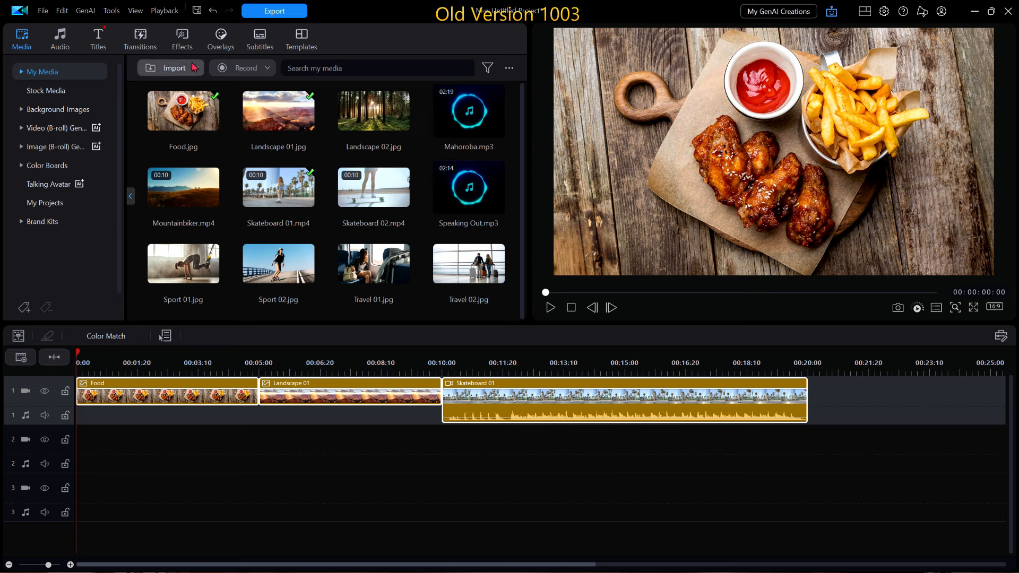
Show the Light category of the video effects.
{"action": "left_click", "coordinate": [181, 38]}
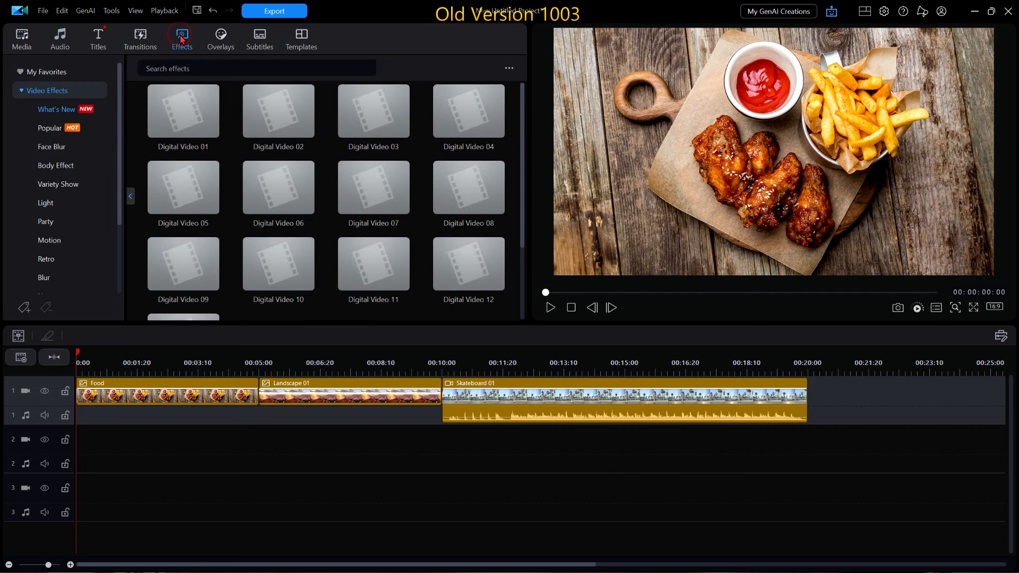
{"action": "left_click", "coordinate": [51, 205]}
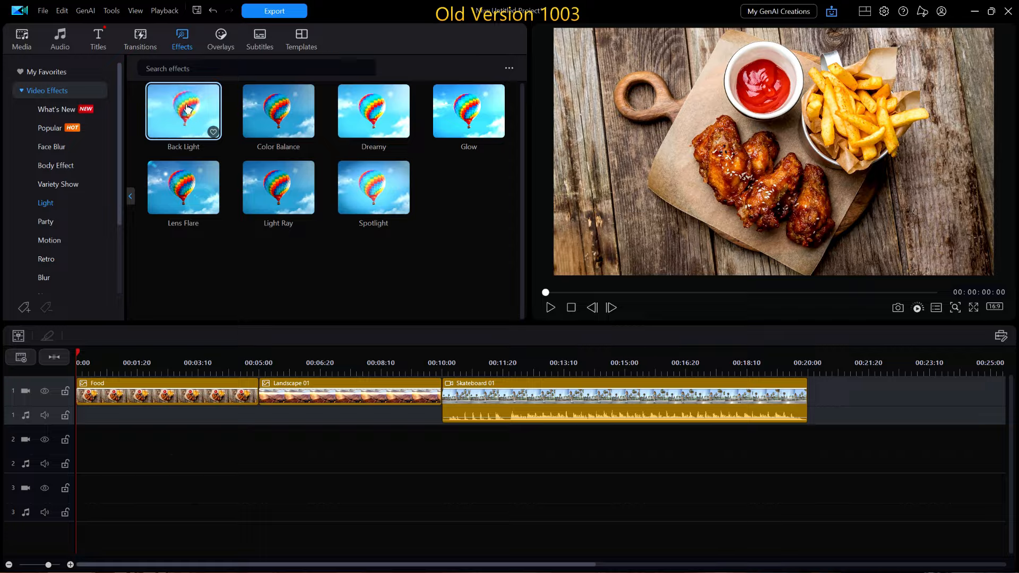
Try to place the Back Light effect directly below the Food clip on video track 2.
{"action": "left_click_drag", "start_coordinate": [187, 109], "coordinate": [172, 383]}
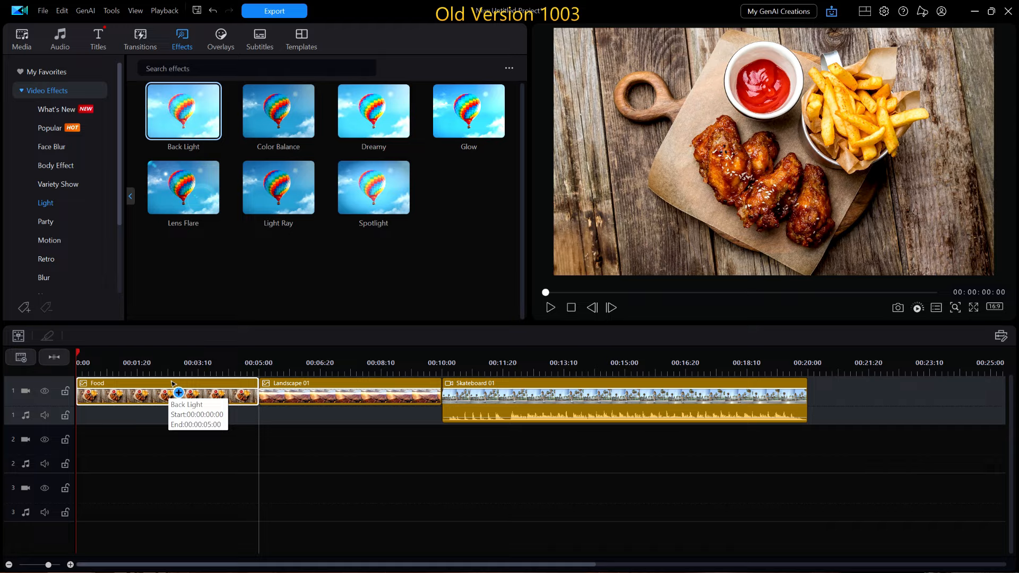
{"action": "left_click_drag", "start_coordinate": [172, 383], "coordinate": [173, 383]}
{"action": "mouse_move", "coordinate": [173, 383]}
{"action": "left_mouse_down"}
{"action": "mouse_move", "coordinate": [146, 440]}
{"action": "mouse_move", "coordinate": [219, 441]}
{"action": "mouse_move", "coordinate": [313, 416]}
{"action": "mouse_move", "coordinate": [316, 429]}
{"action": "mouse_move", "coordinate": [460, 445]}
{"action": "mouse_move", "coordinate": [529, 446]}
{"action": "mouse_move", "coordinate": [567, 430]}
{"action": "mouse_move", "coordinate": [591, 459]}
{"action": "mouse_move", "coordinate": [258, 440]}
{"action": "mouse_move", "coordinate": [227, 441]}
{"action": "mouse_move", "coordinate": [262, 455]}
{"action": "mouse_move", "coordinate": [103, 446]}
{"action": "left_mouse_up"}
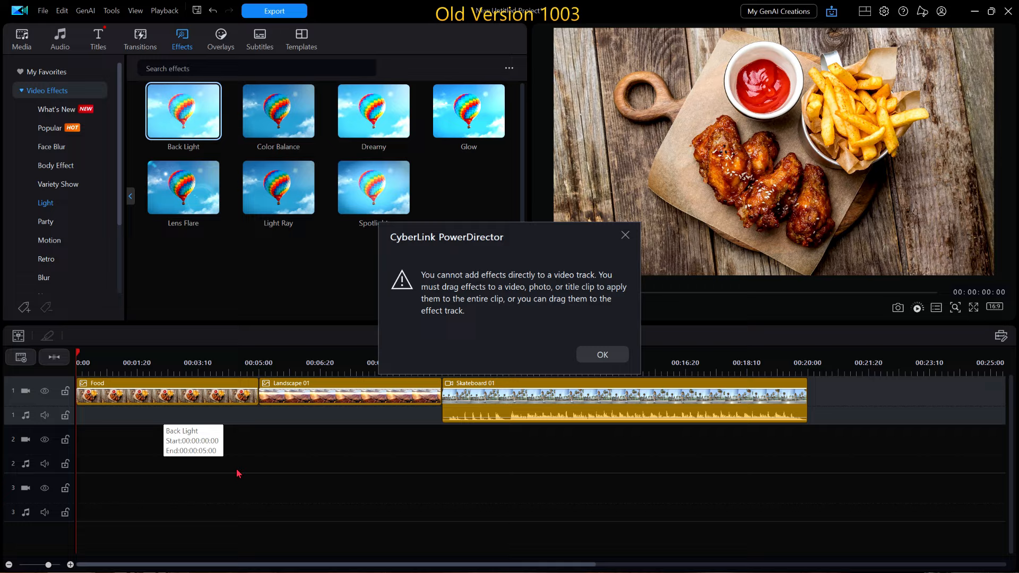
{"action": "left_click", "coordinate": [598, 354]}
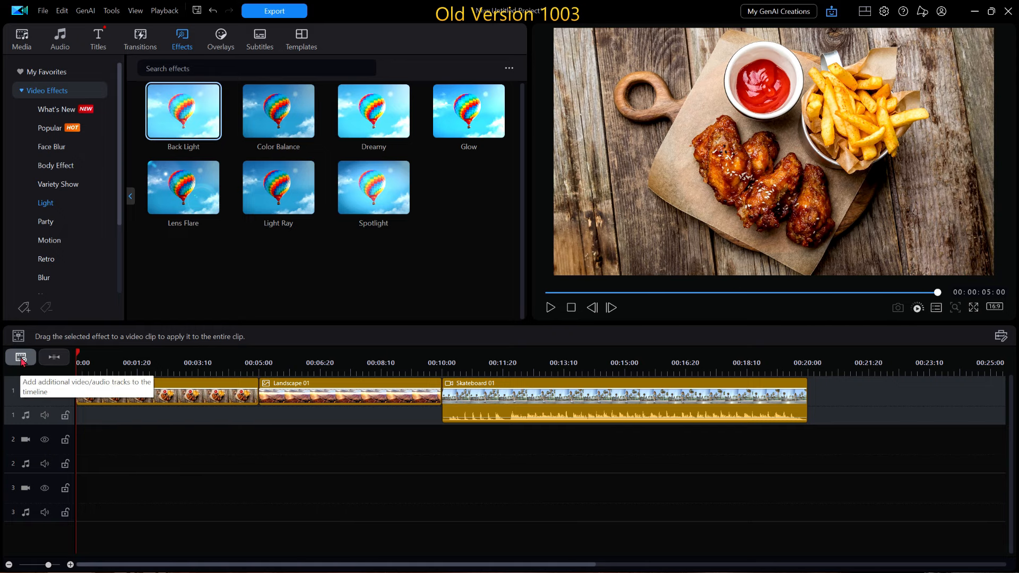
Add one effect track below track 1, with the number of new video + audio tracks set to 0.
{"action": "left_click", "coordinate": [21, 359]}
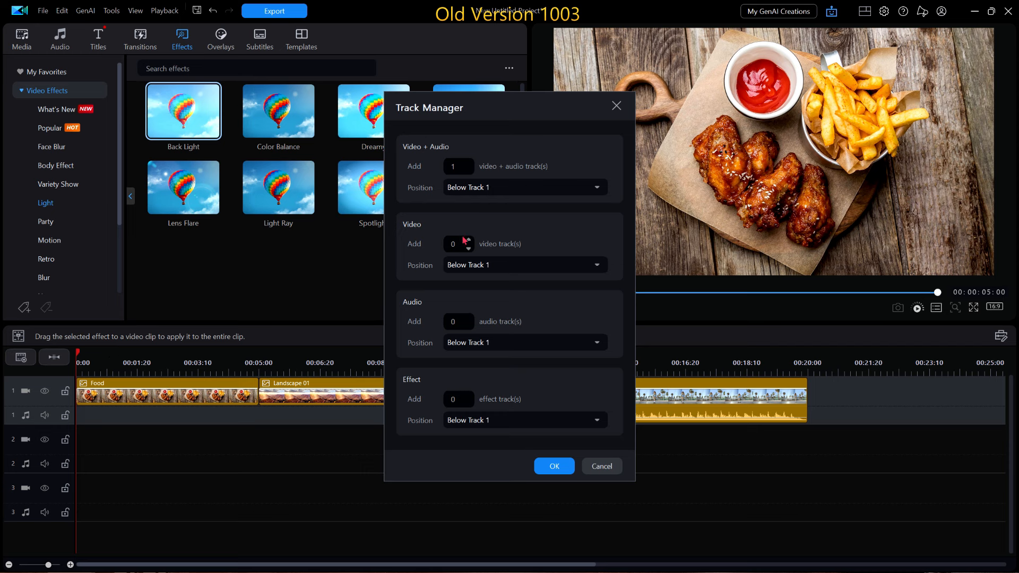
{"action": "left_click", "coordinate": [468, 169]}
{"action": "left_click", "coordinate": [468, 395]}
{"action": "left_click", "coordinate": [544, 469]}
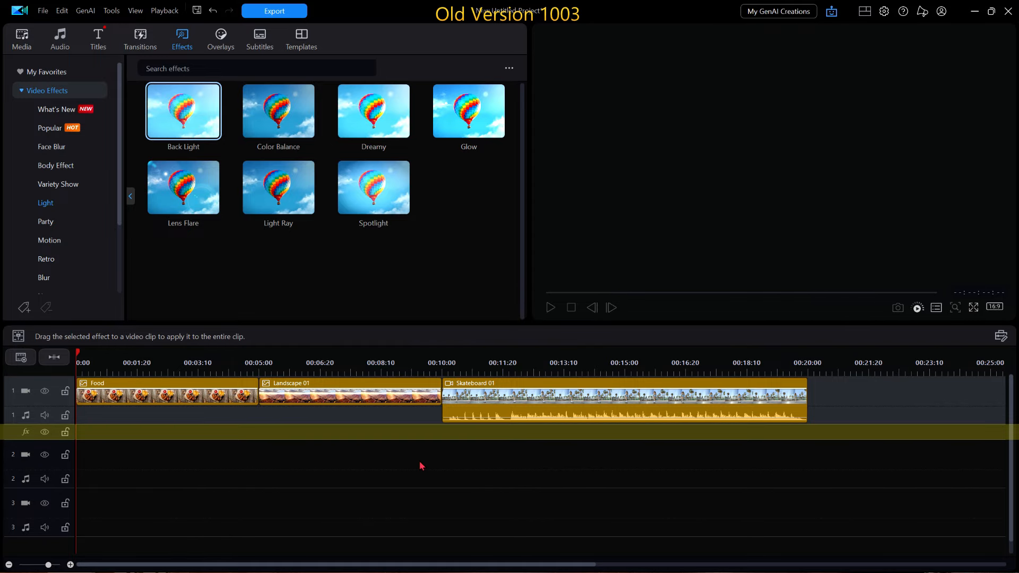
Add a Back Light effect beneath Food on the effect track and trim its end to 00:00:02:14.
{"action": "mouse_move", "coordinate": [188, 109]}
{"action": "left_click_drag", "start_coordinate": [189, 108], "coordinate": [121, 439]}
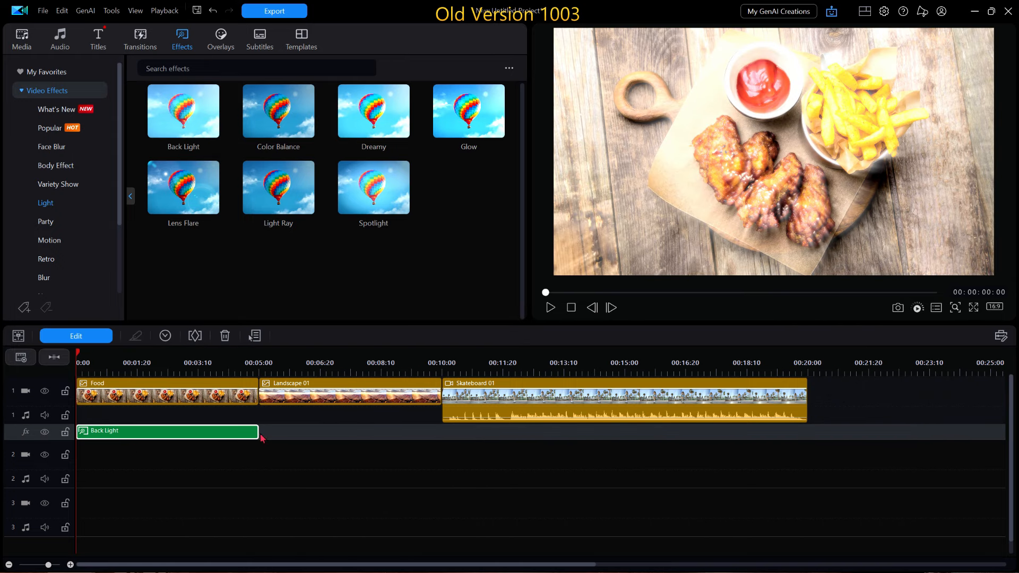
{"action": "left_click_drag", "start_coordinate": [258, 432], "coordinate": [166, 453]}
{"action": "left_click", "coordinate": [204, 463]}
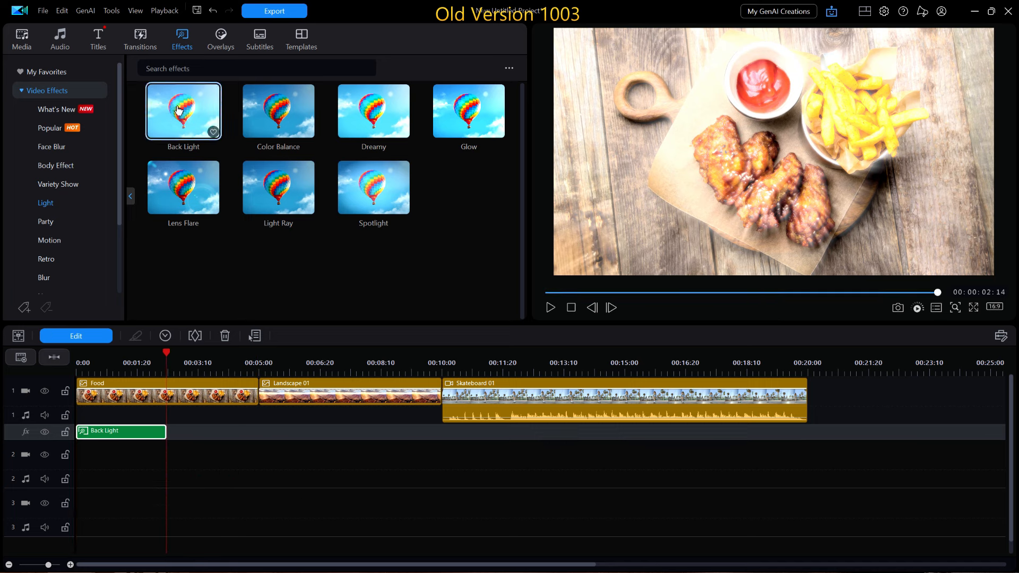
Add a Back Light effect beneath Landscape 01, using Trim Only to shorten it to about 00:00:02:14 and aligning its start with the clip.
{"action": "left_click_drag", "start_coordinate": [208, 127], "coordinate": [251, 434]}
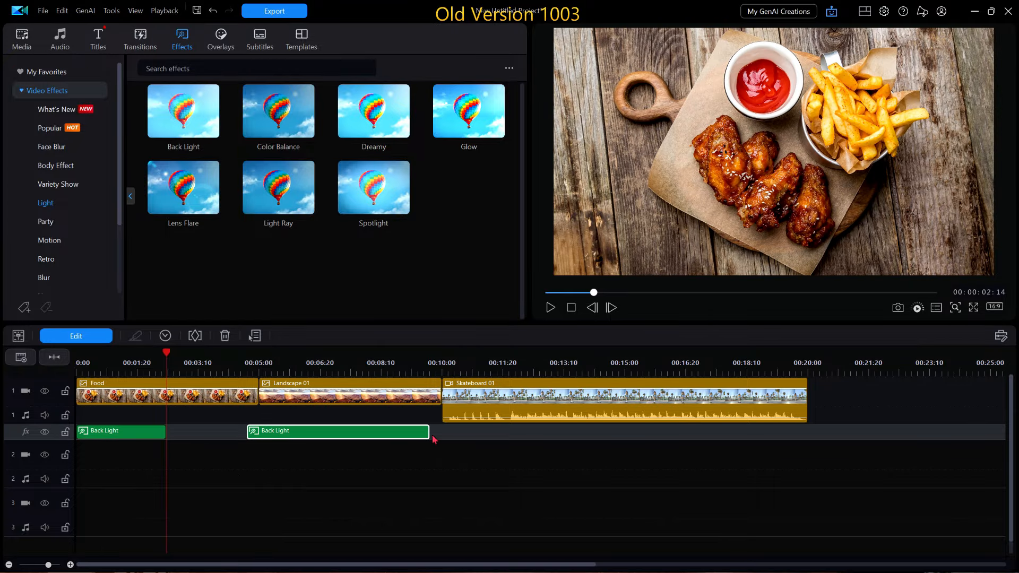
{"action": "left_click_drag", "start_coordinate": [428, 434], "coordinate": [336, 454]}
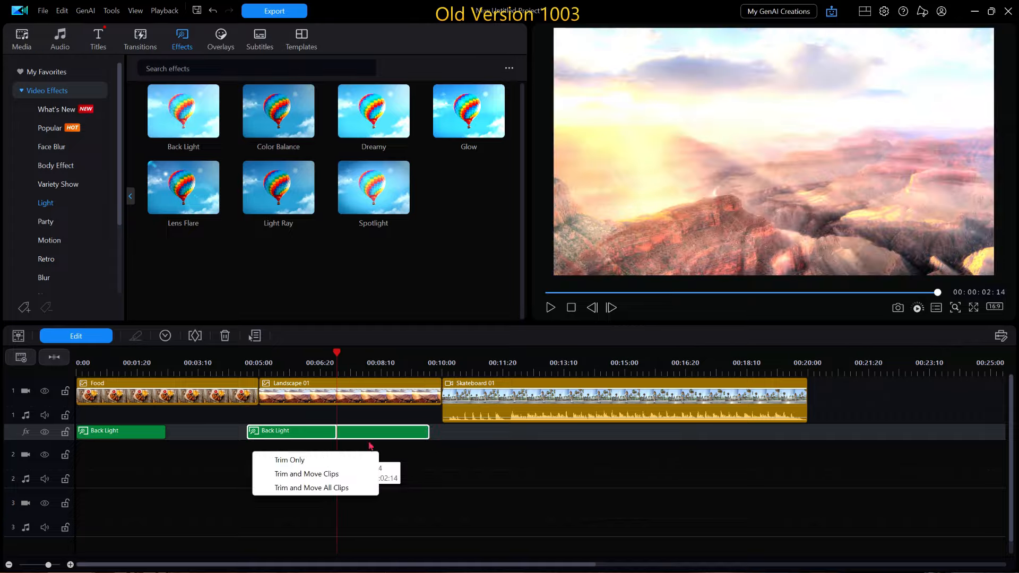
{"action": "left_click", "coordinate": [298, 462]}
{"action": "left_click_drag", "start_coordinate": [288, 437], "coordinate": [323, 479]}
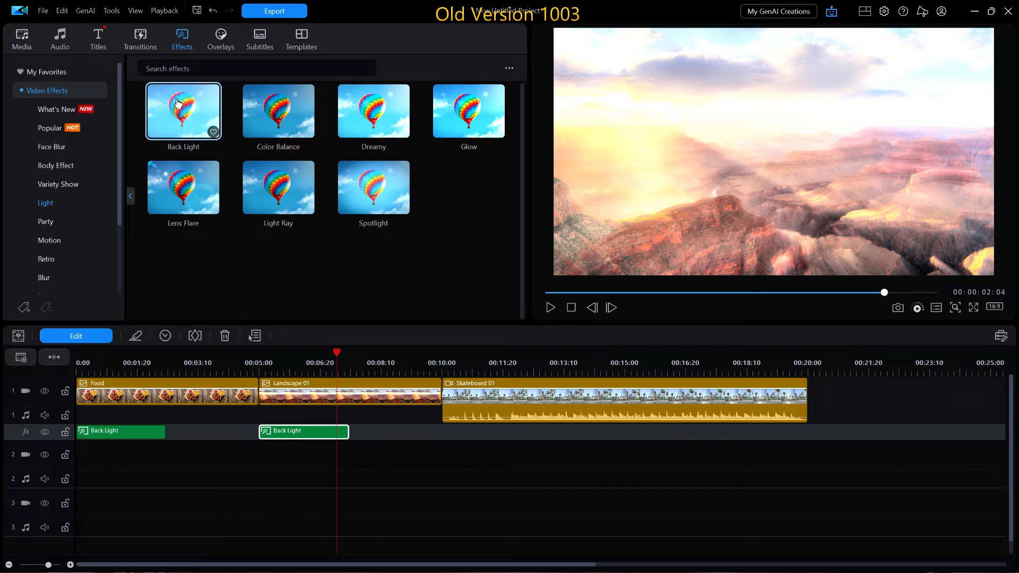
Add a Back Light effect on the effect track beneath Skateboard 01, starting about 12 seconds into the timeline.
{"action": "left_click_drag", "start_coordinate": [182, 105], "coordinate": [531, 440]}
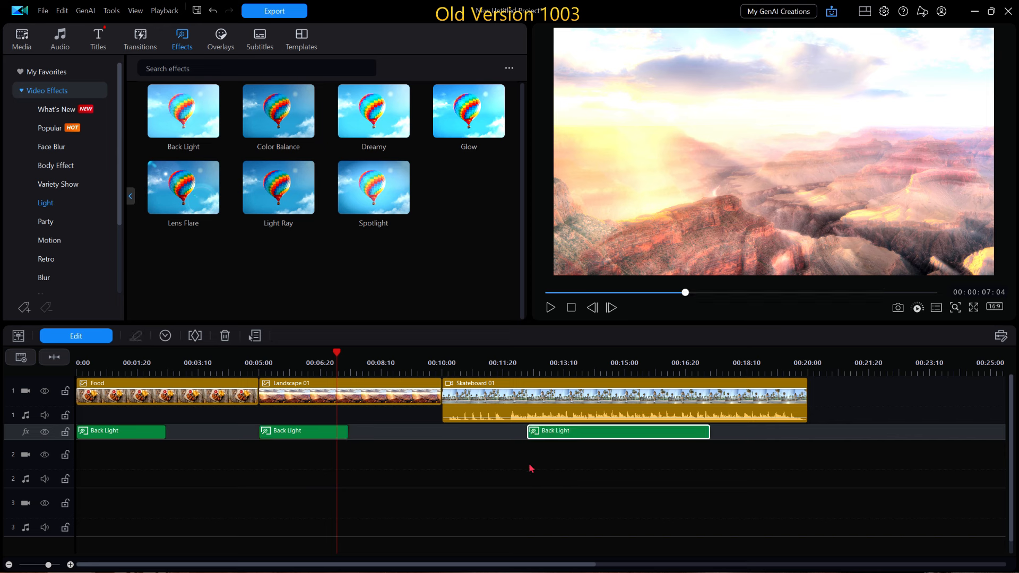